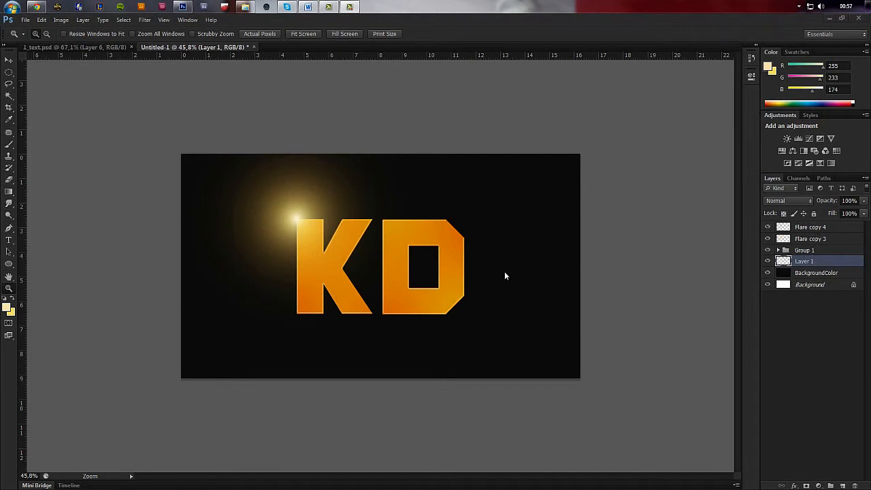
pyautogui.click(821, 231)
pyautogui.keyDown('shift'); pyautogui.click(832, 265); pyautogui.keyUp('shift')
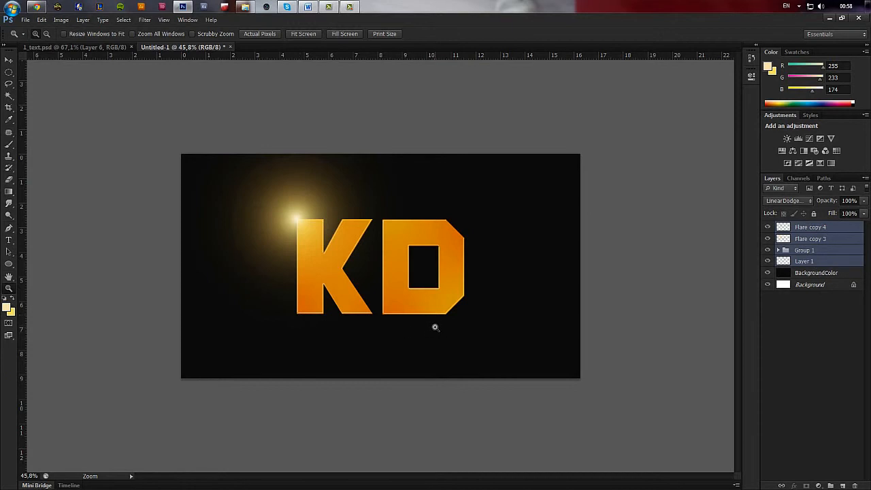
pyautogui.hotkey('ctrl', 't')
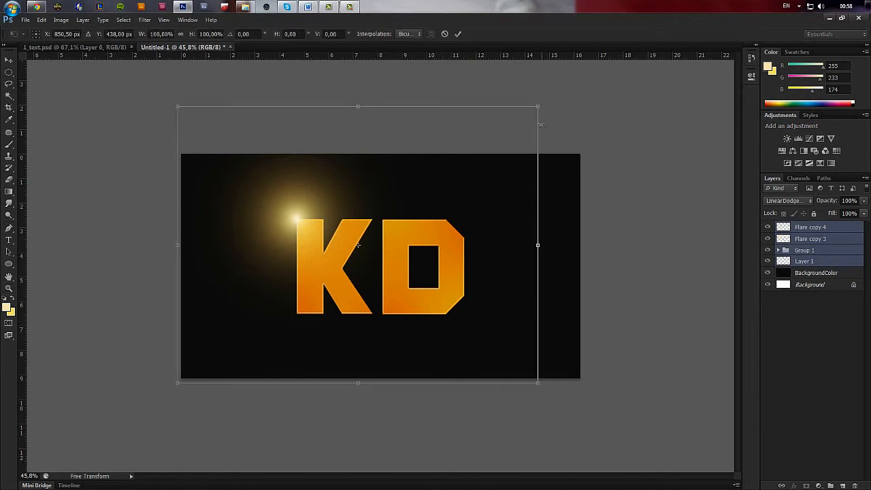
pyautogui.moveTo(539, 107); pyautogui.dragTo(508, 152)
pyautogui.hotkey('ctrl', 'z')
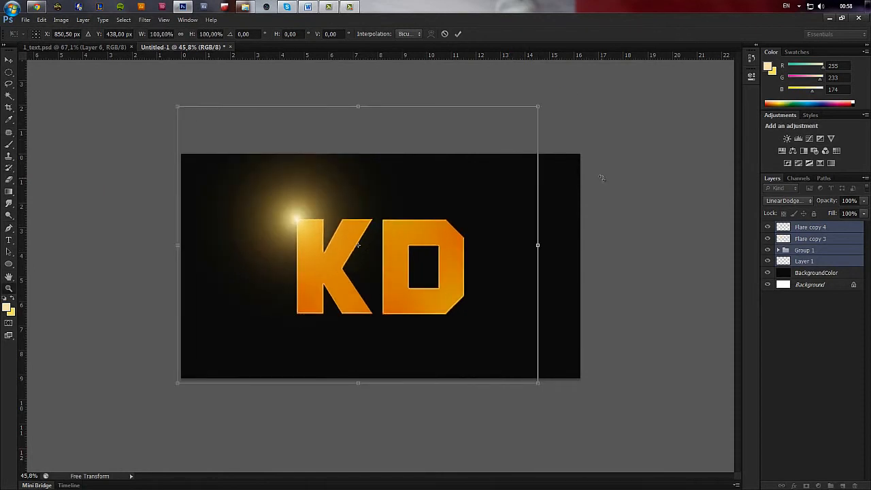
pyautogui.press('Escape')
pyautogui.press('z')
# Delete Layer 1 beneath the KD lettering group, hiding Group 1 to check the layer and showing the group again.
pyautogui.click(804, 249)
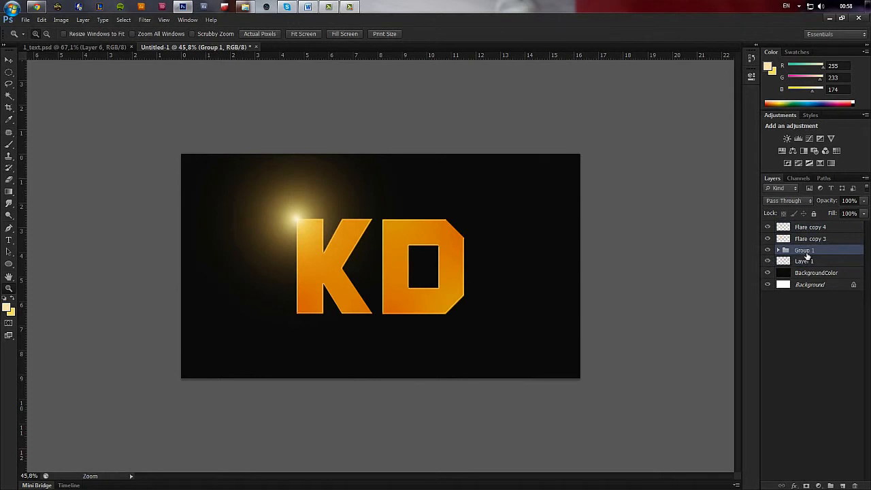
pyautogui.click(768, 261)
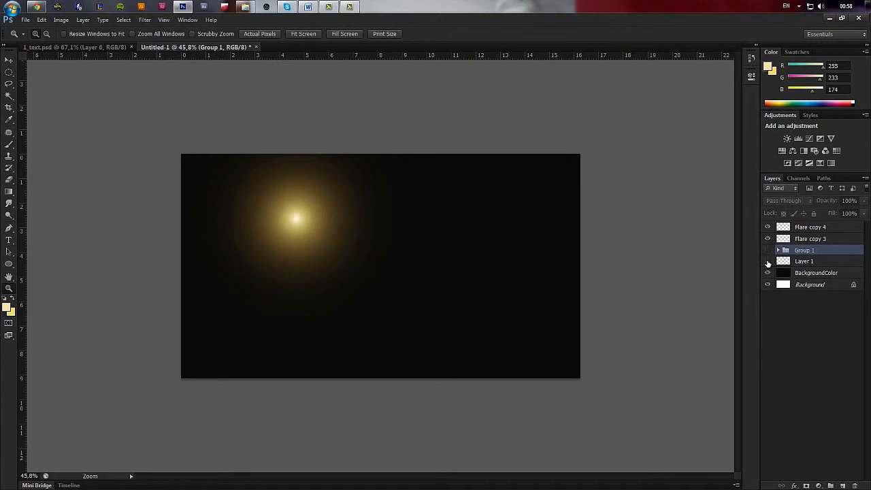
pyautogui.click(816, 261)
pyautogui.press('Delete')
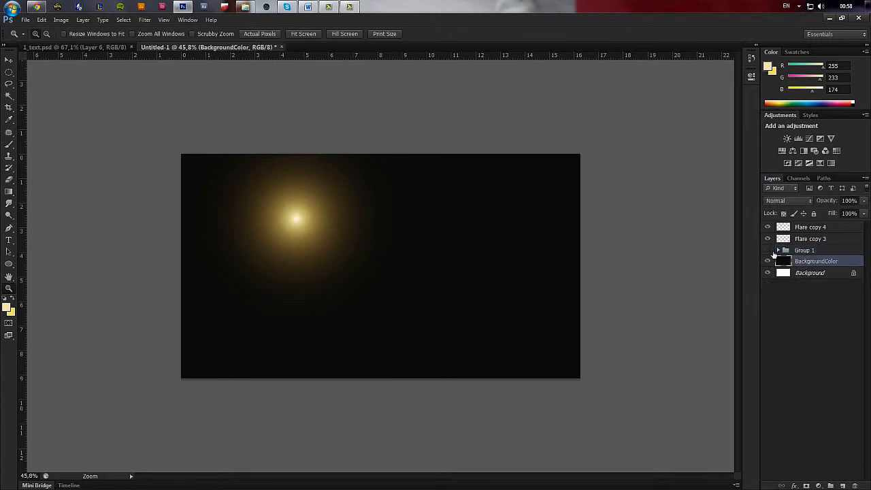
pyautogui.click(768, 250)
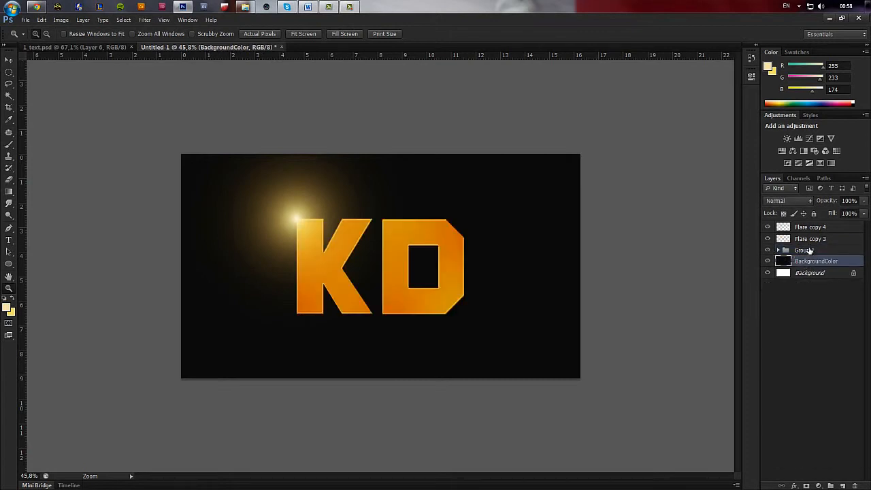
# Scale Group 1 with the KD lettering down proportionally around its centre to about 70%.
pyautogui.click(808, 251)
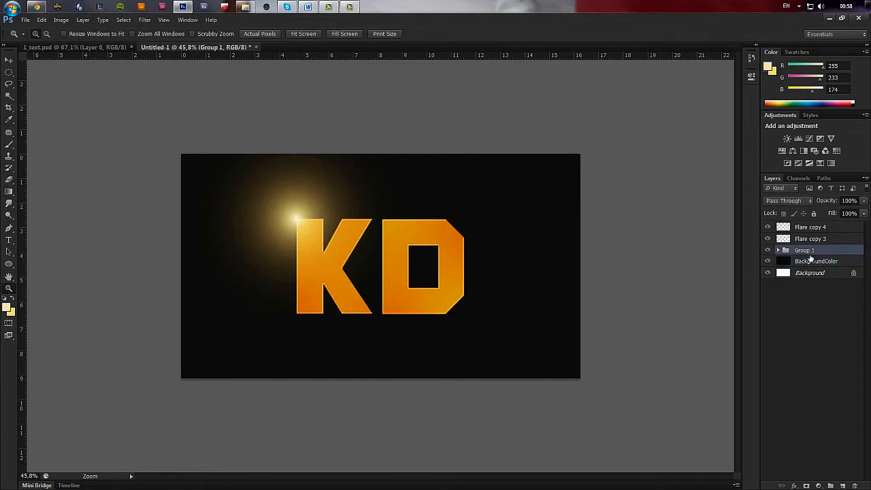
pyautogui.hotkey('ctrl', 't')
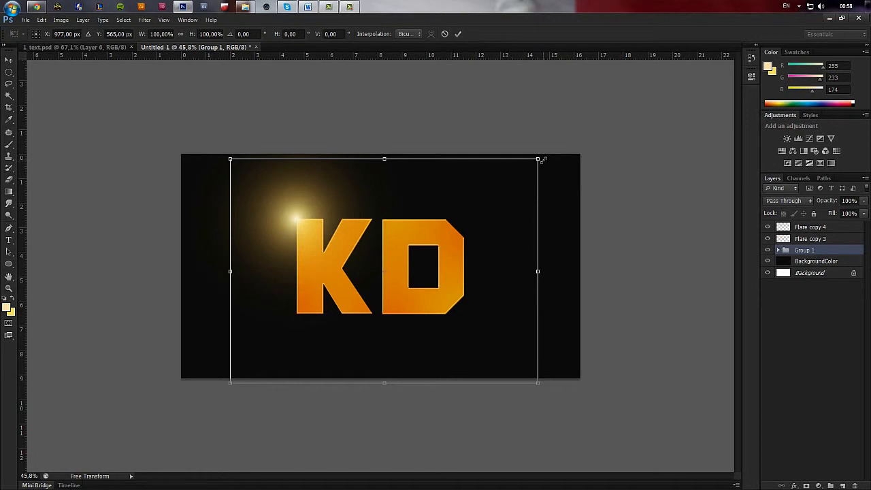
pyautogui.moveTo(537, 160); pyautogui.dragTo(506, 210)
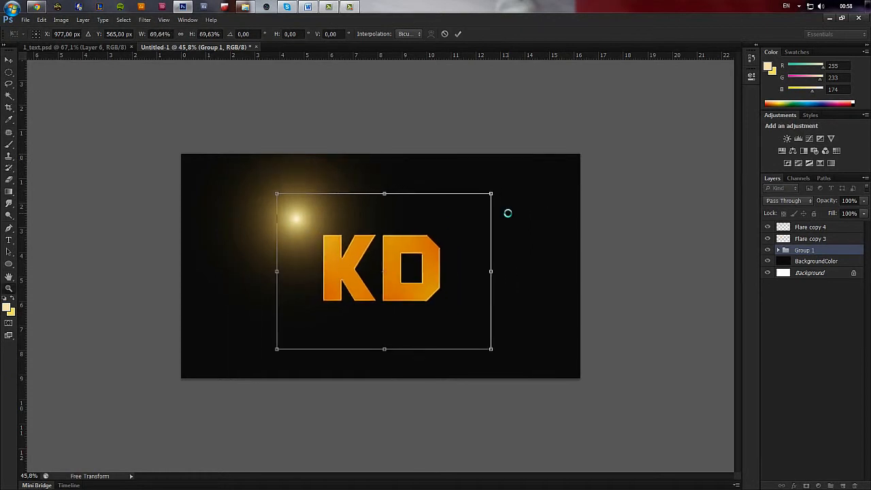
pyautogui.press('Return')
# Select Flare copy 3 and Flare copy 4 together and move them to the upper-left corner of the shrunken K.
pyautogui.click(783, 238)
pyautogui.keyDown('shift'); pyautogui.click(803, 227); pyautogui.keyUp('shift')
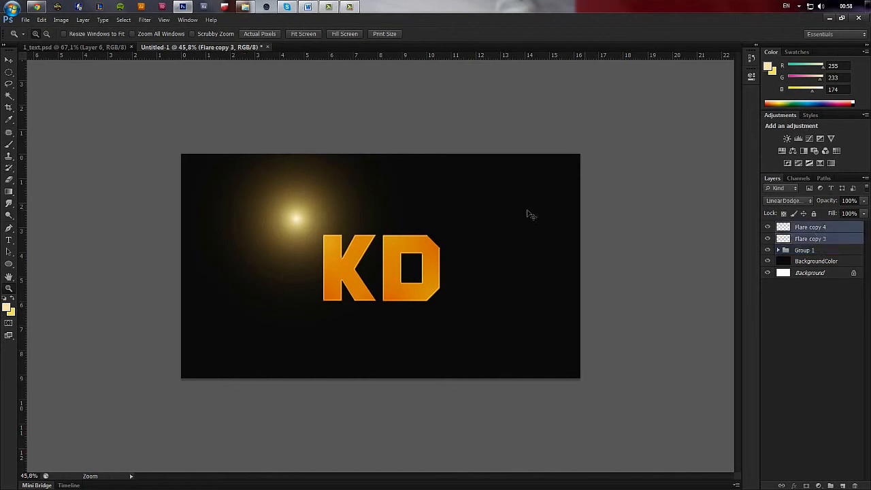
pyautogui.hotkey('ctrl', 't')
pyautogui.moveTo(346, 234); pyautogui.dragTo(369, 243)
pyautogui.press('Return')
# Scale the Flare copy 4 layer down to suit the smaller lettering.
pyautogui.click(810, 226)
pyautogui.press('v')
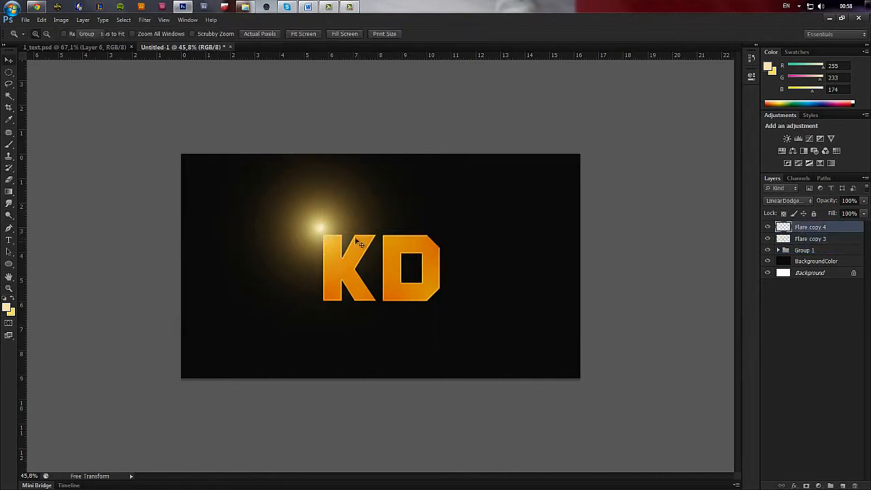
pyautogui.hotkey('ctrl', 't')
pyautogui.moveTo(385, 167); pyautogui.dragTo(354, 193)
pyautogui.press('Return')
pyautogui.moveTo(333, 241); pyautogui.dragTo(383, 255)
# Nudge both flare layers together so their bright centre sits exactly on the K's upper-left corner.
pyautogui.click(814, 239)
pyautogui.keyDown('shift'); pyautogui.click(810, 227); pyautogui.keyUp('shift')
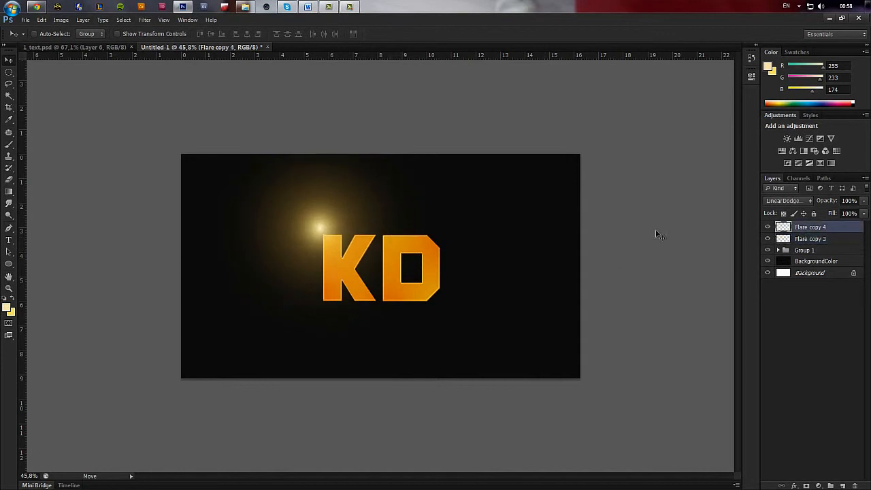
pyautogui.moveTo(341, 262); pyautogui.dragTo(341, 264)
pyautogui.scroll(-3, 458, 261)
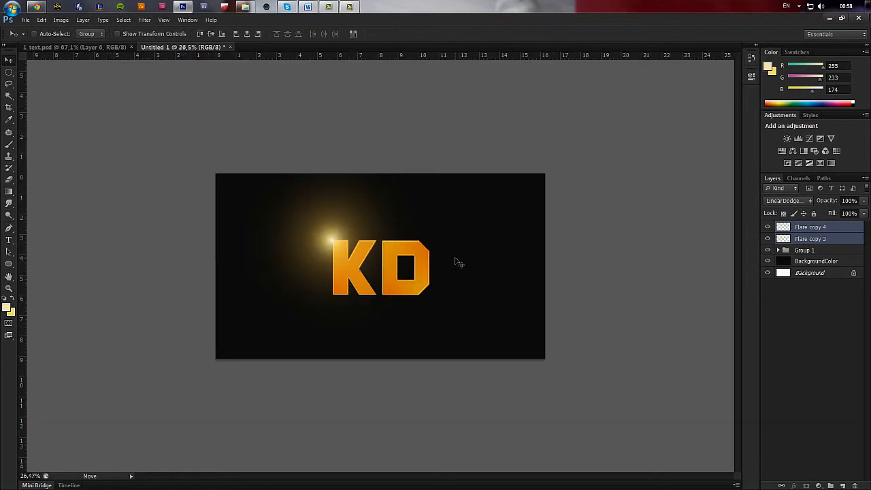
pyautogui.press('z')
pyautogui.moveTo(147, 181); pyautogui.dragTo(580, 347)
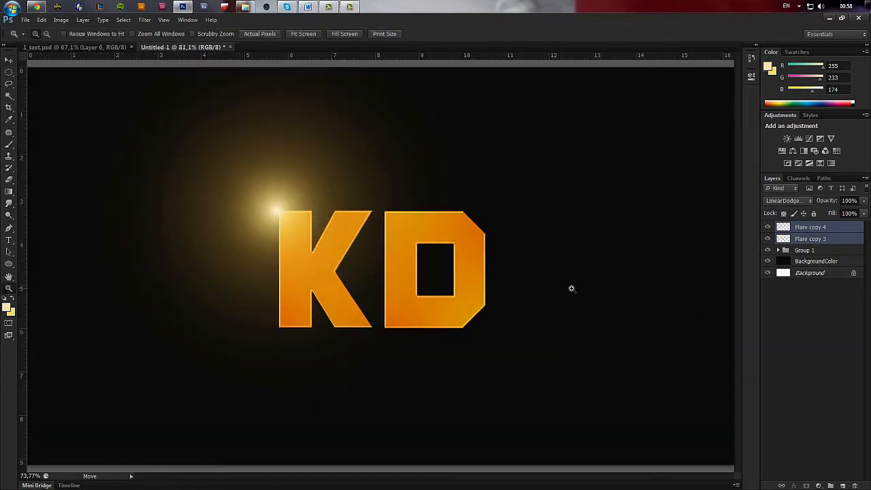
pyautogui.scroll(-3, 575, 287)
# Lighten the BackgroundColor layer slightly by raising its Lightness with a Hue/Saturation adjustment.
pyautogui.click(811, 263)
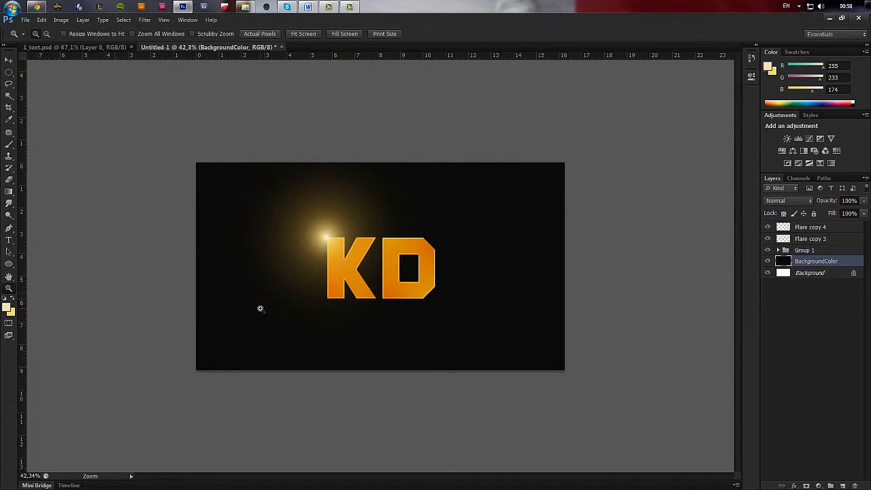
pyautogui.hotkey('ctrl', 'u')
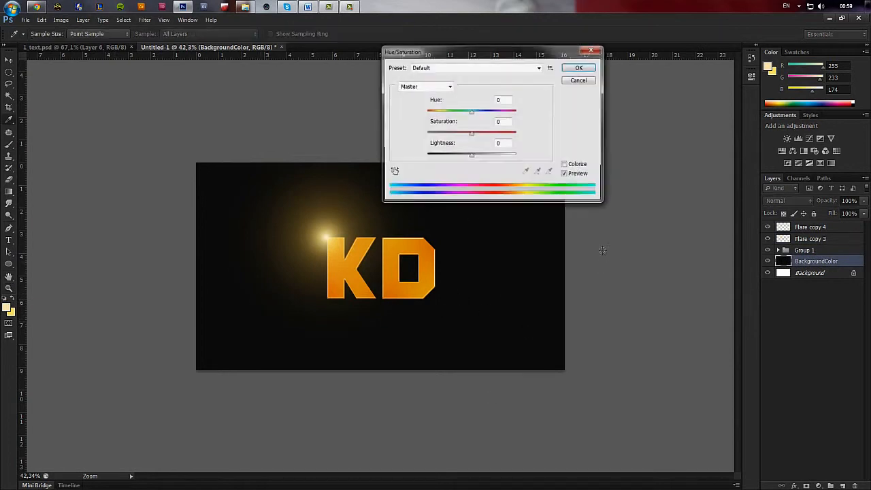
pyautogui.moveTo(469, 157); pyautogui.dragTo(475, 162)
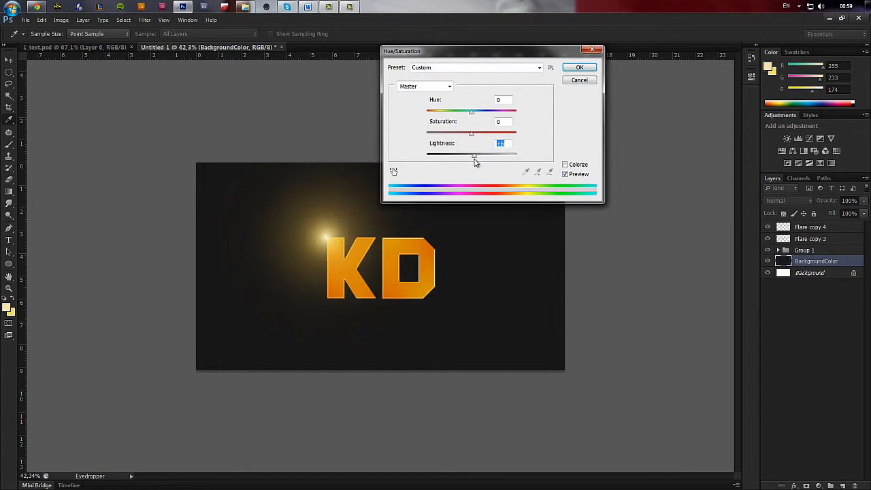
pyautogui.click(579, 66)
# Add a new layer above BackgroundColor and draw an elliptical selection spanning the full width and height of the canvas.
pyautogui.click(842, 485)
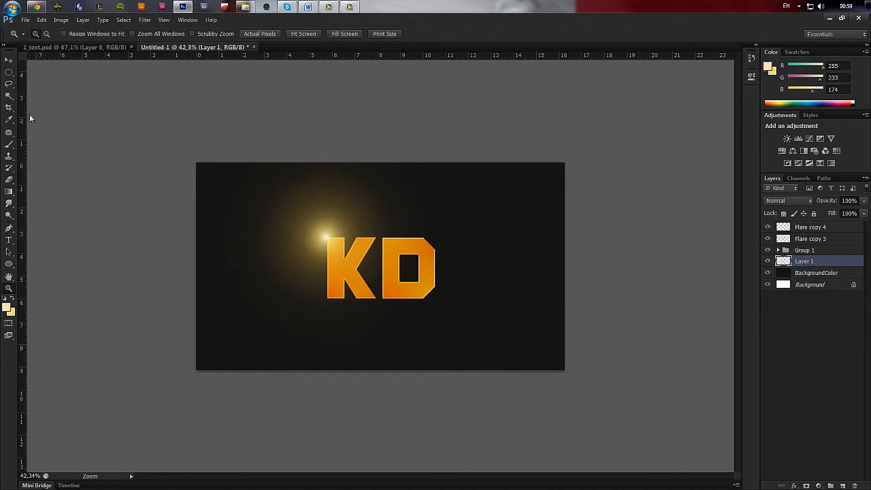
pyautogui.click(9, 72)
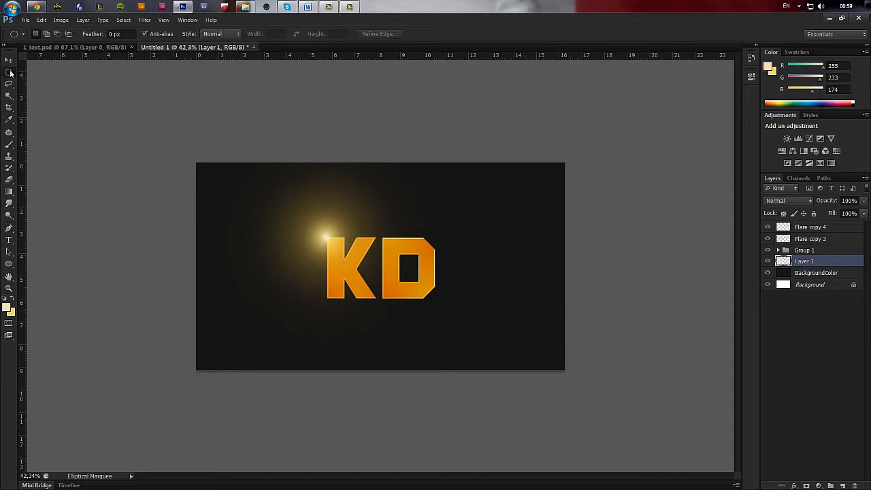
pyautogui.rightClick(9, 72)
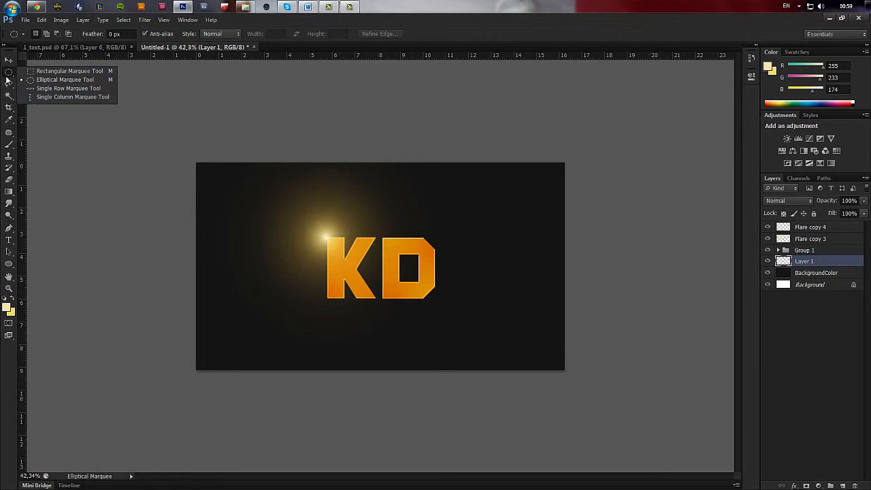
pyautogui.click(41, 80)
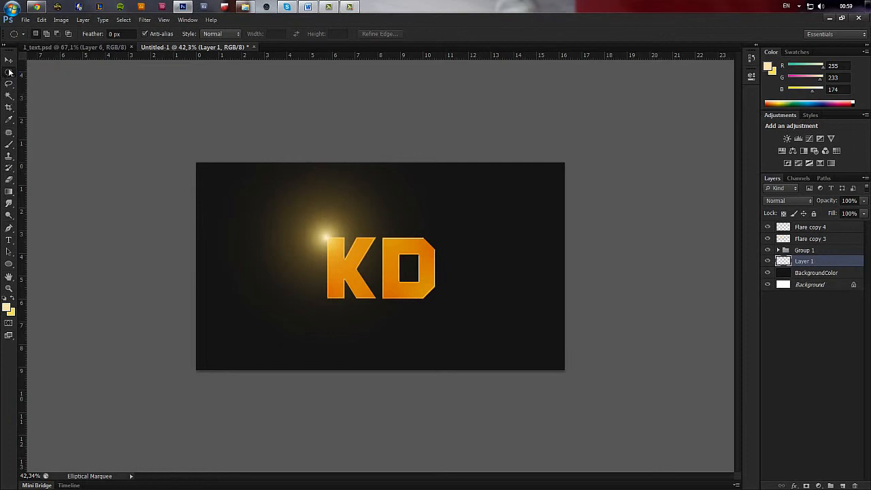
pyautogui.rightClick(9, 72)
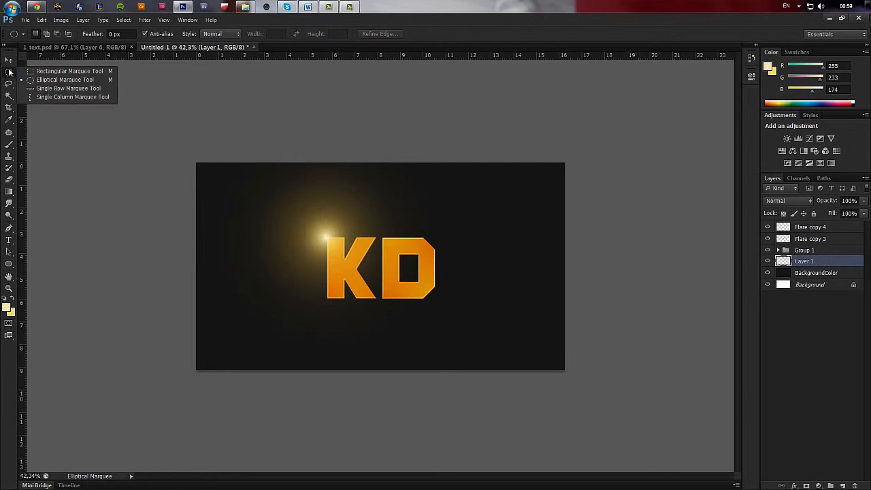
pyautogui.click(79, 83)
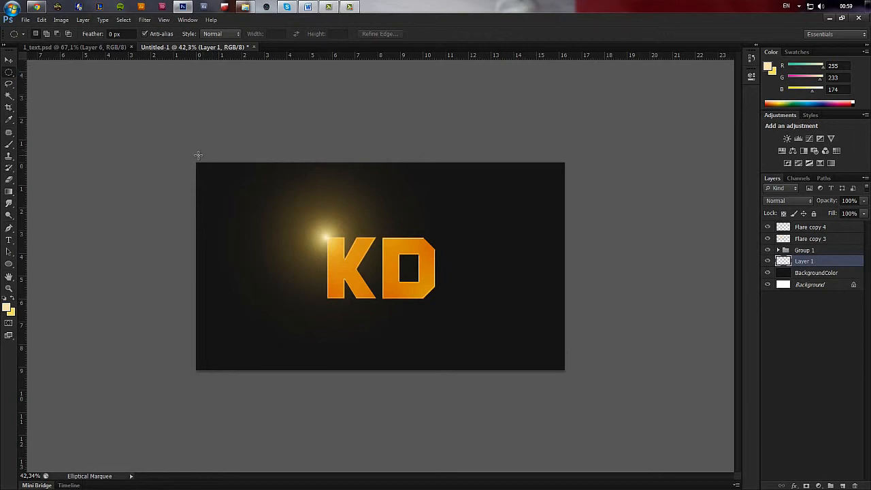
pyautogui.moveTo(198, 155); pyautogui.dragTo(563, 371)
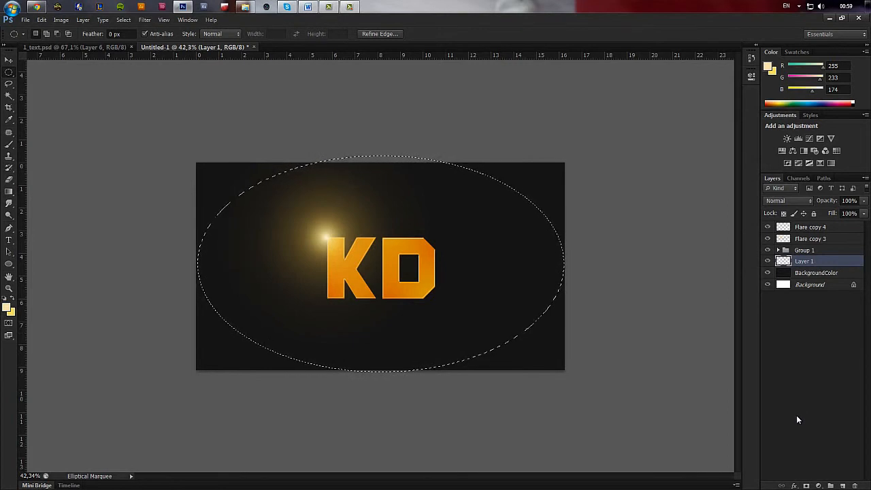
# Invert the elliptical selection, fill the outer corners with black at 100% opacity on Layer 1, and deselect.
pyautogui.hotkey('ctrl', 'shift', 'i')
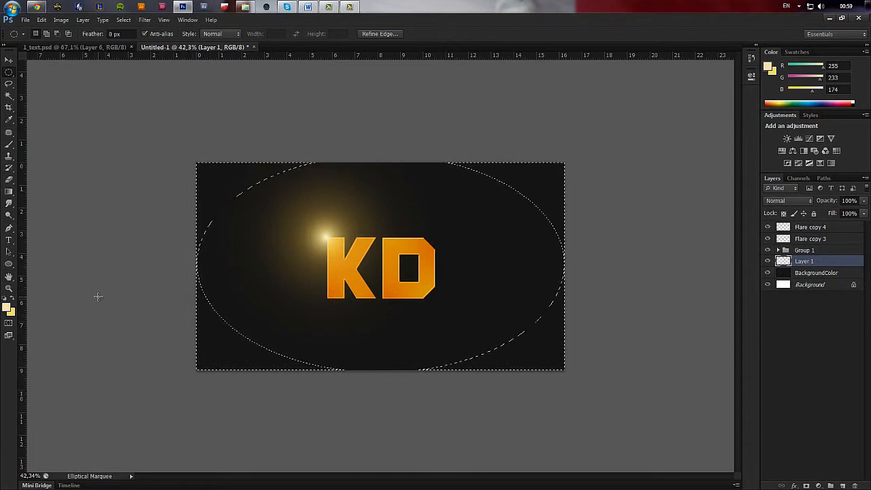
pyautogui.press('d')
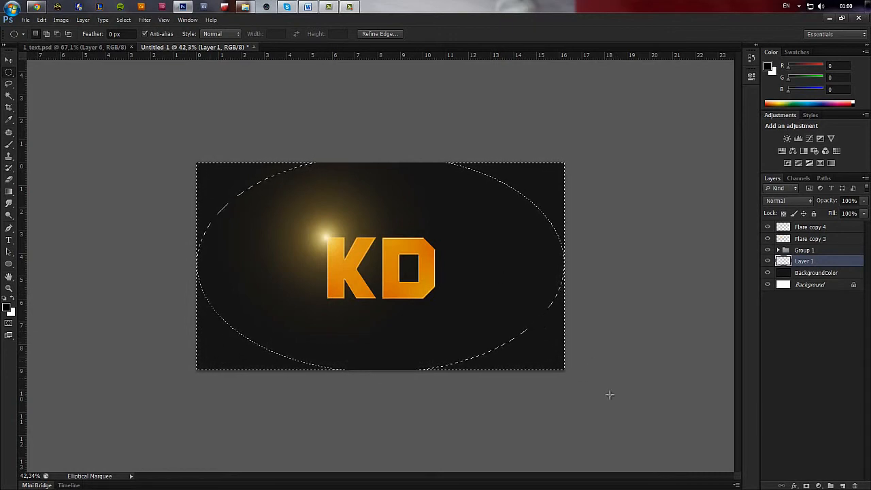
pyautogui.hotkey('shift', 'F5')
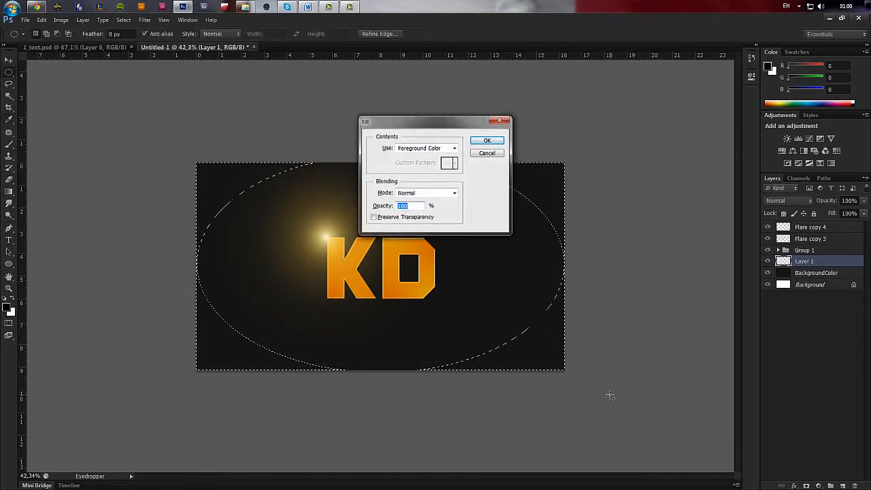
pyautogui.press('Return')
pyautogui.hotkey('ctrl', 'd')
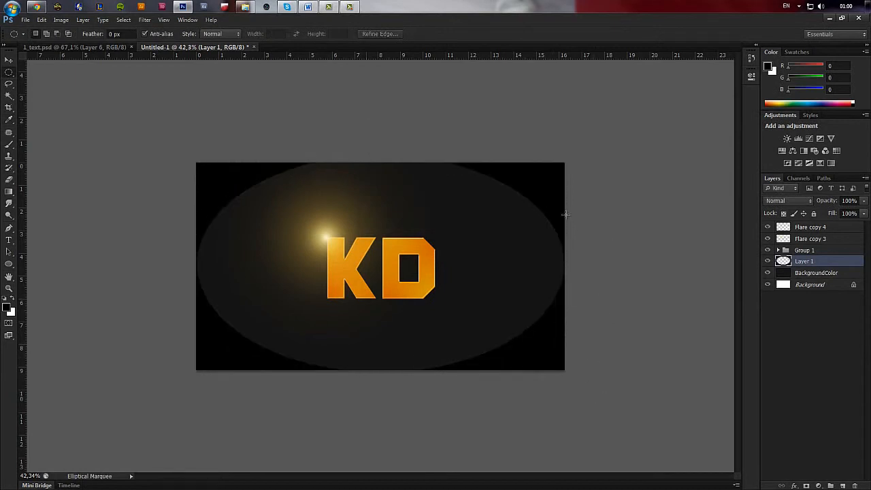
# Soften the black corners on Layer 1 with a Gaussian Blur of 72.1 pixels radius, applied twice.
pyautogui.click(145, 20)
pyautogui.moveTo(170, 113)
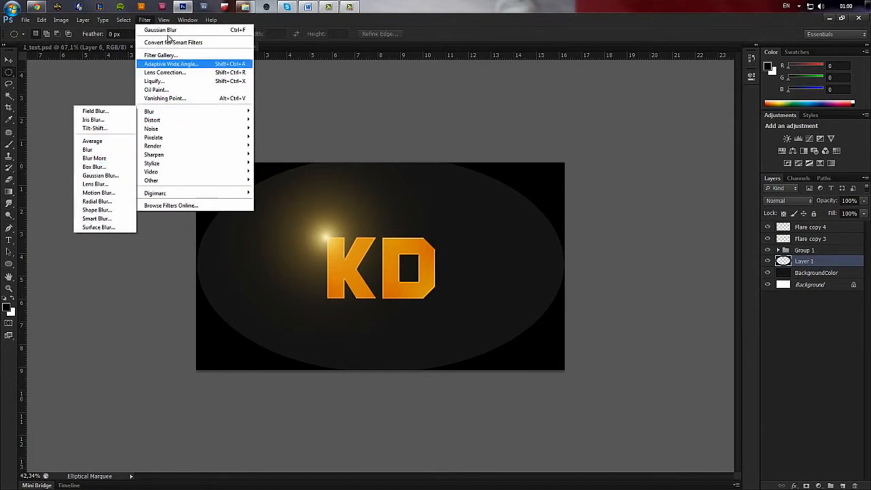
pyautogui.click(100, 175)
pyautogui.moveTo(580, 188); pyautogui.dragTo(599, 187)
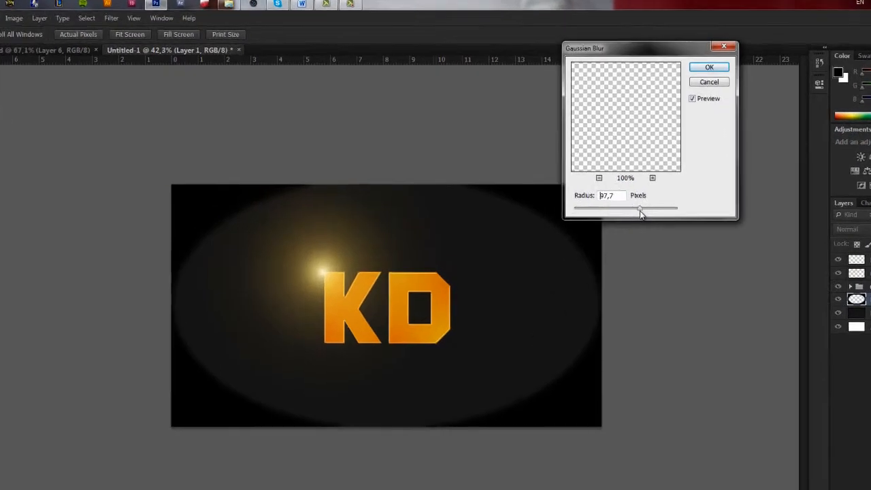
pyautogui.moveTo(730, 266); pyautogui.dragTo(754, 267)
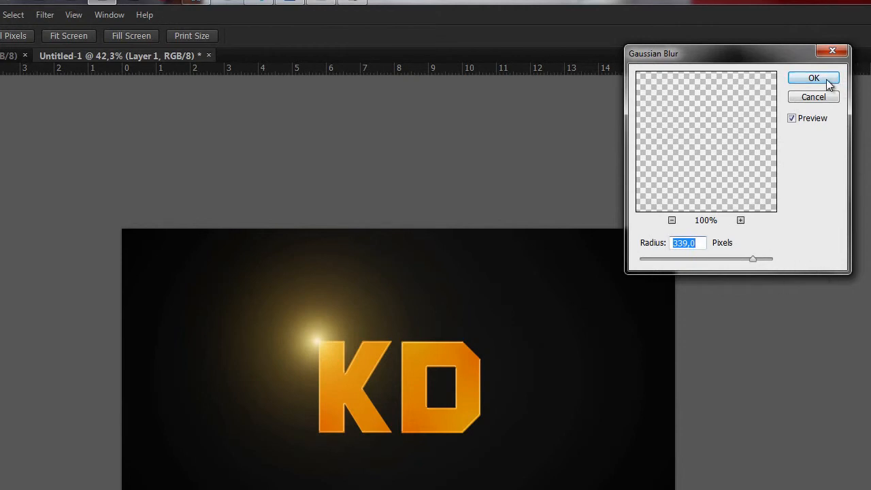
pyautogui.moveTo(752, 259); pyautogui.dragTo(720, 261)
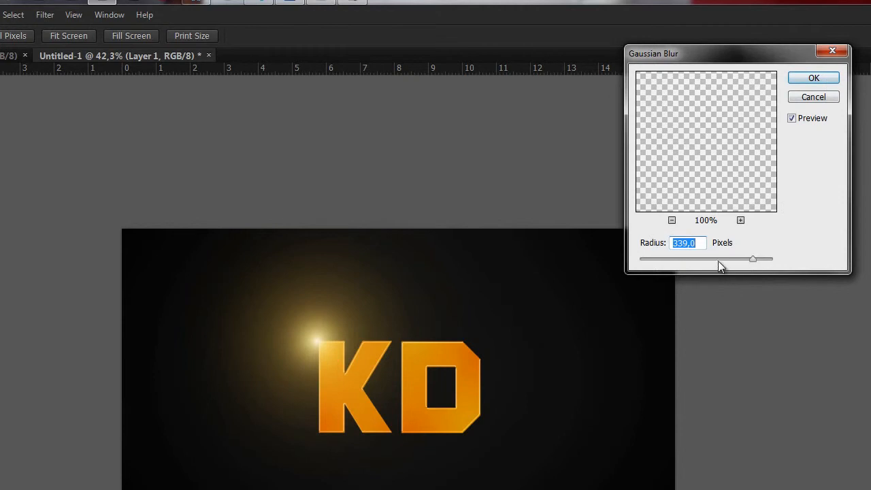
pyautogui.click(814, 79)
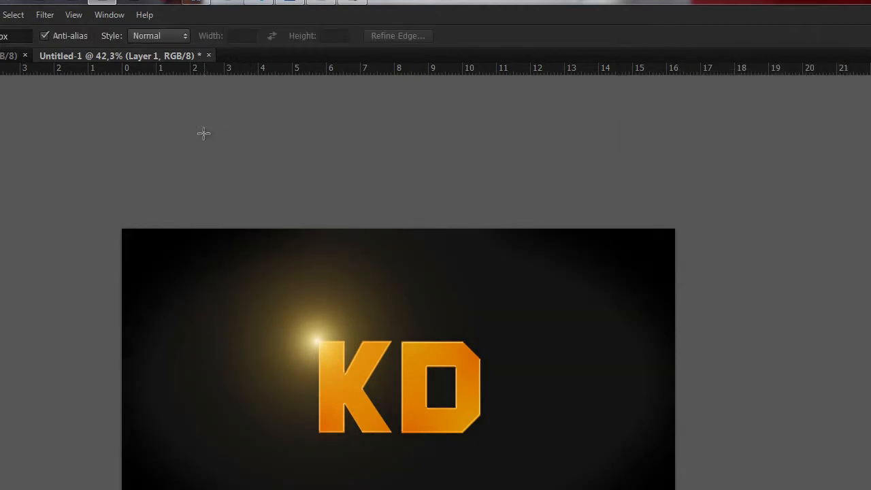
pyautogui.click(44, 15)
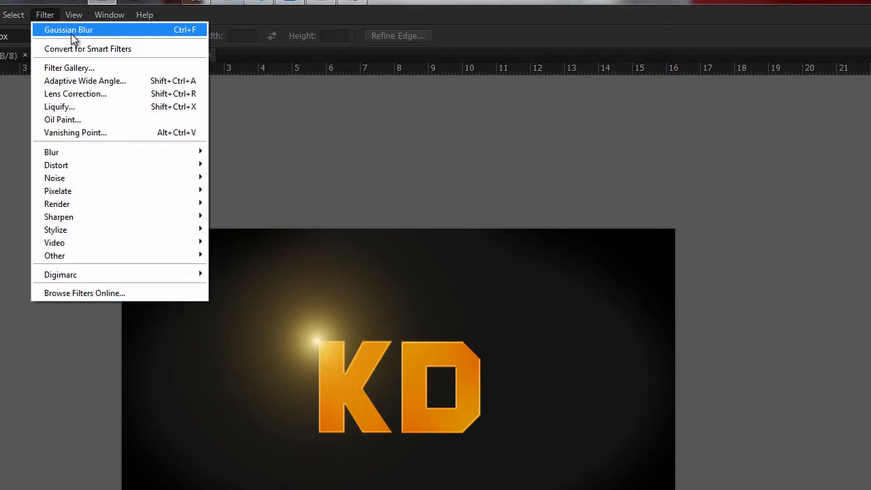
pyautogui.click(71, 32)
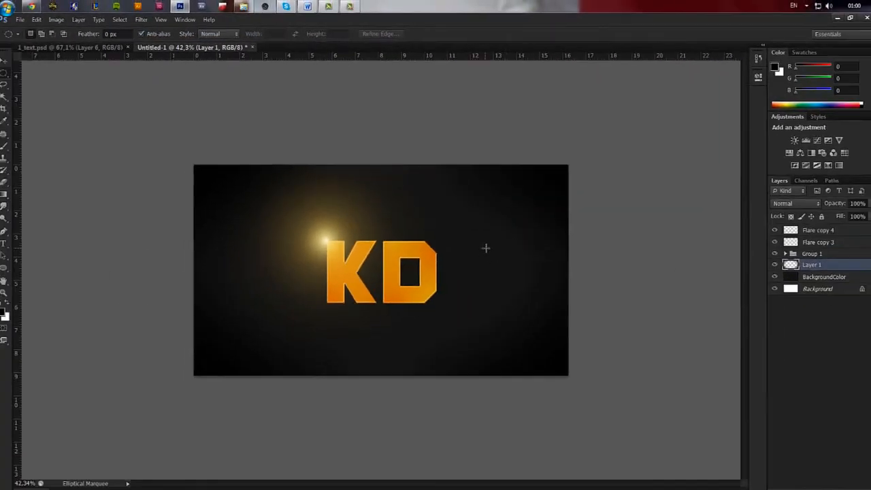
# Rename the blurred black corner layer, Layer 1, as Vinjette.
pyautogui.scroll(-2, 554, 352)
pyautogui.press('z')
pyautogui.hotkey('ctrl', '0')
pyautogui.doubleClick(811, 261)
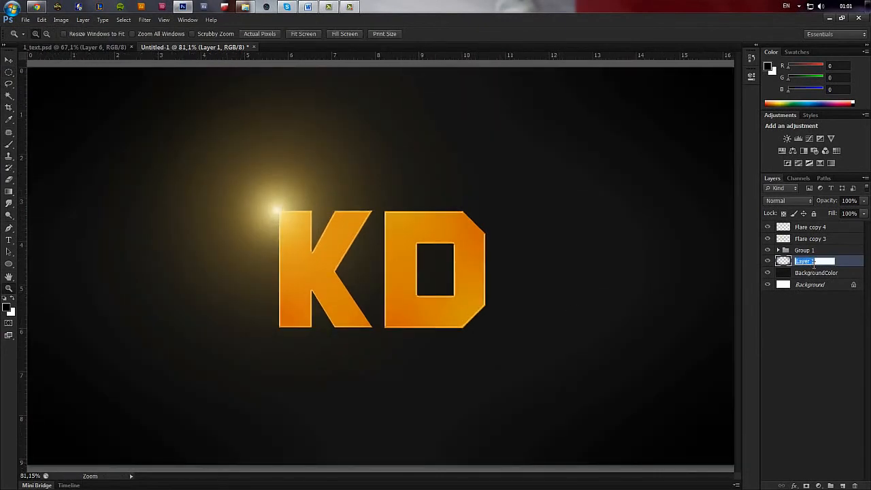
pyautogui.write('Vinjette')
pyautogui.press('Return')
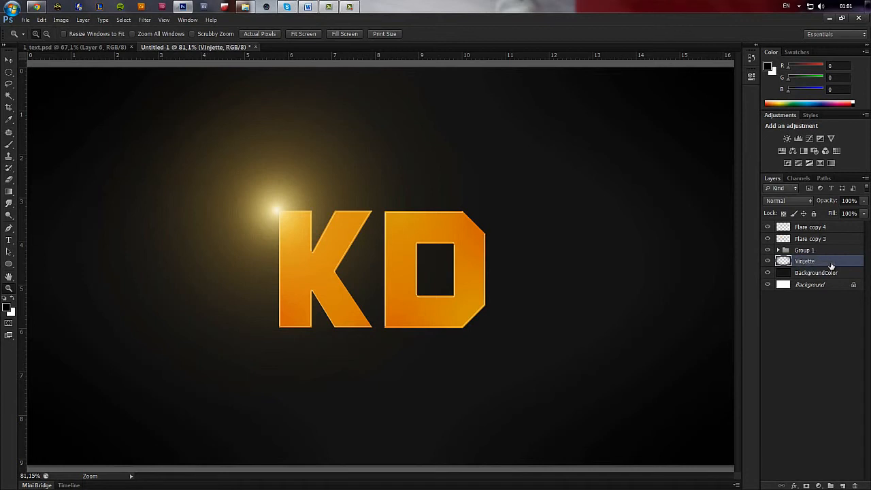
# Reduce the opacity of the Vinjette layer to 51% and check the whole canvas.
pyautogui.scroll(-3, 499, 239)
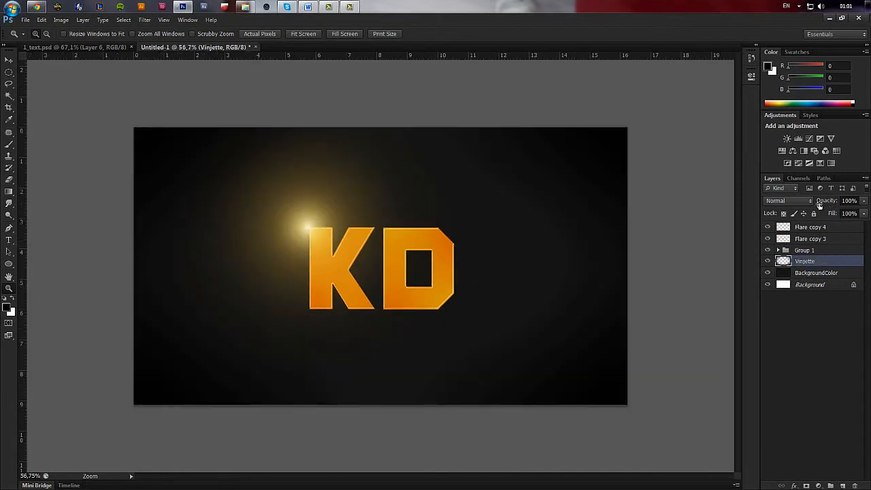
pyautogui.moveTo(822, 204)
pyautogui.mouseDown()
pyautogui.moveTo(830, 204)
pyautogui.moveTo(809, 203)
pyautogui.mouseUp()
pyautogui.scroll(-2, 472, 214)
pyautogui.scroll(-1, 515, 355)
pyautogui.scroll(4, 555, 347)
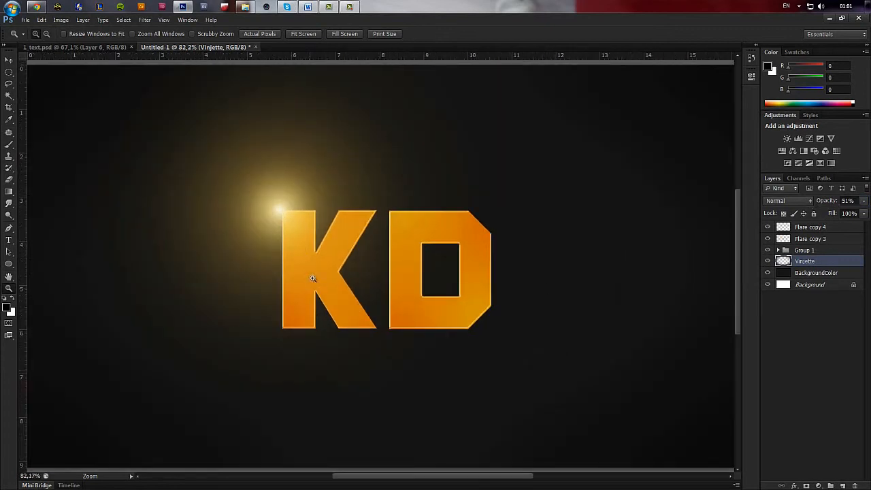
pyautogui.scroll(-4, 312, 288)
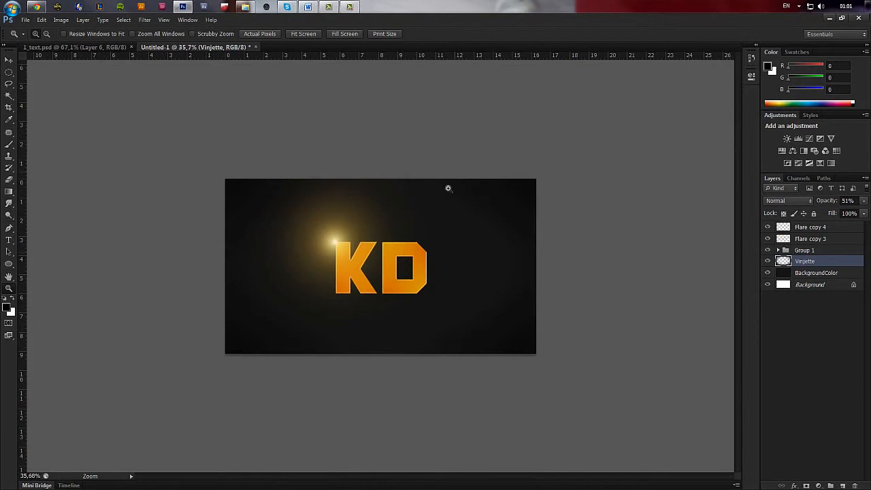
pyautogui.scroll(-2, 413, 221)
pyautogui.moveTo(183, 182); pyautogui.dragTo(547, 387)
pyautogui.scroll(5, 513, 354)
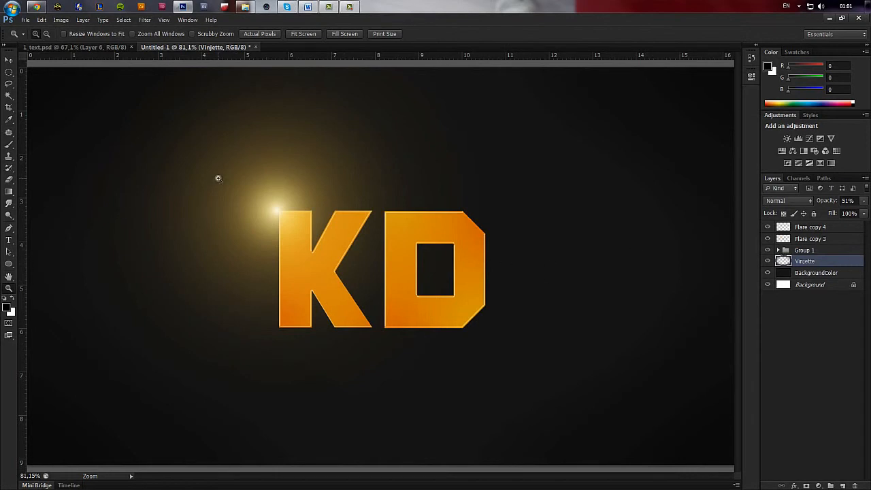
# Rename the Group 1 layer group as Text.
pyautogui.doubleClick(809, 249)
pyautogui.write('Text')
pyautogui.press('Return')
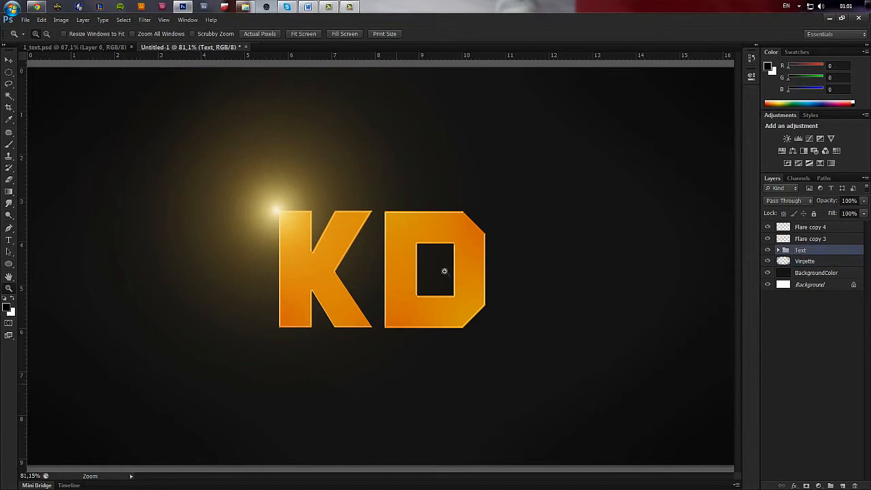
pyautogui.scroll(-2, 471, 333)
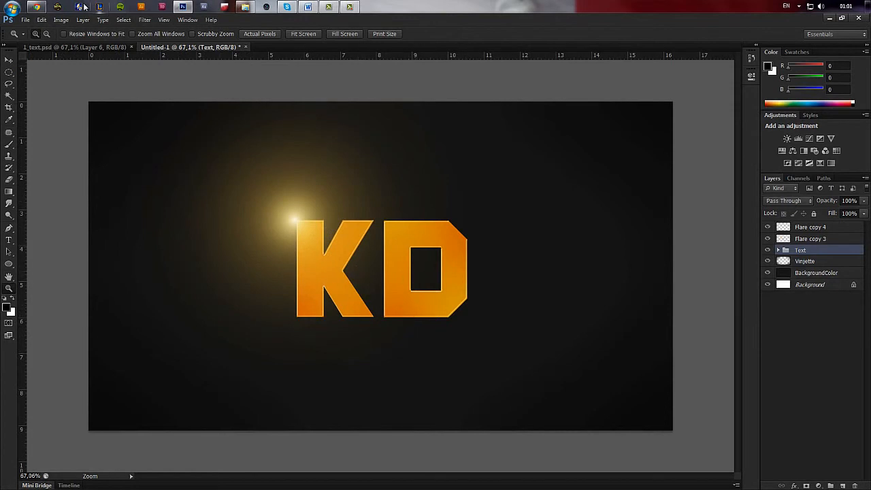
# Switch to Chrome and run a Google image search for "metal texture".
pyautogui.click(37, 7)
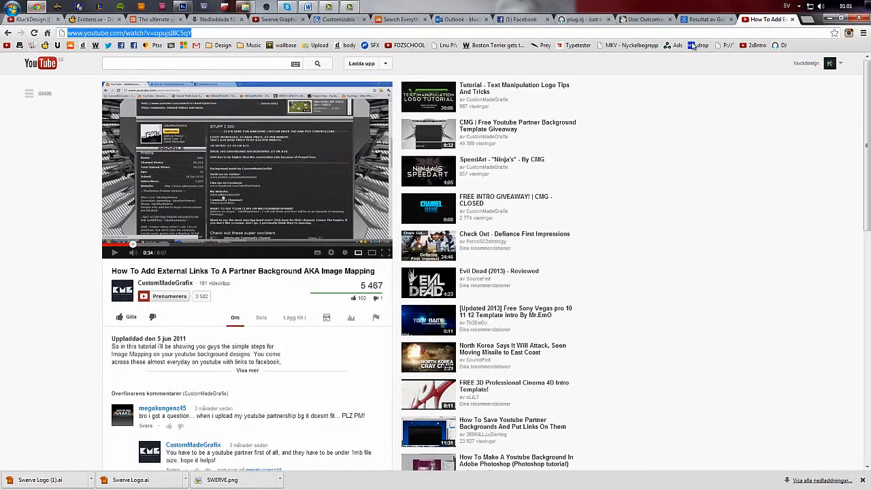
pyautogui.click(704, 21)
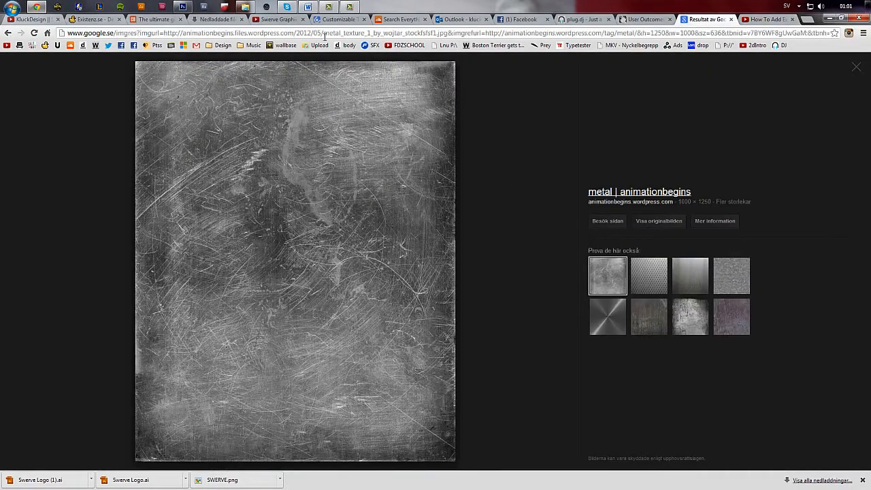
pyautogui.click(313, 33)
pyautogui.write('me')
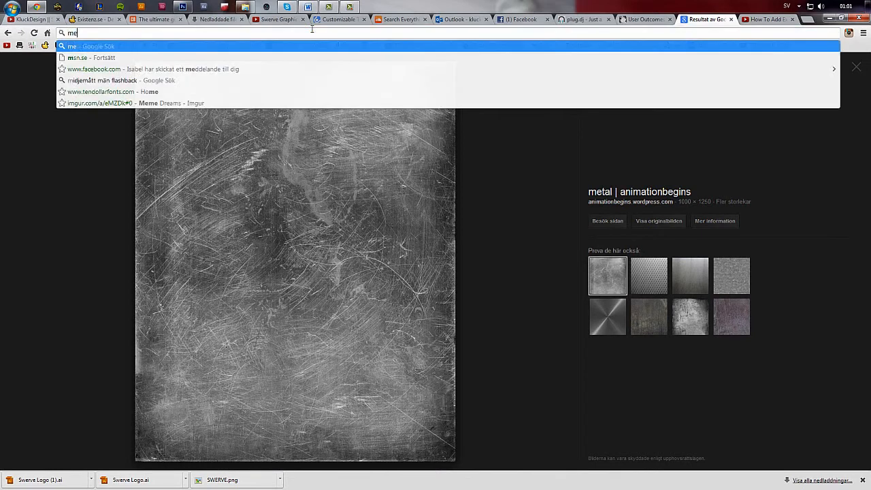
pyautogui.write('tall te')
pyautogui.press('BackSpace')
pyautogui.press('BackSpace')
pyautogui.press('BackSpace')
pyautogui.press('BackSpace')
pyautogui.write('texture')
pyautogui.press('Return')
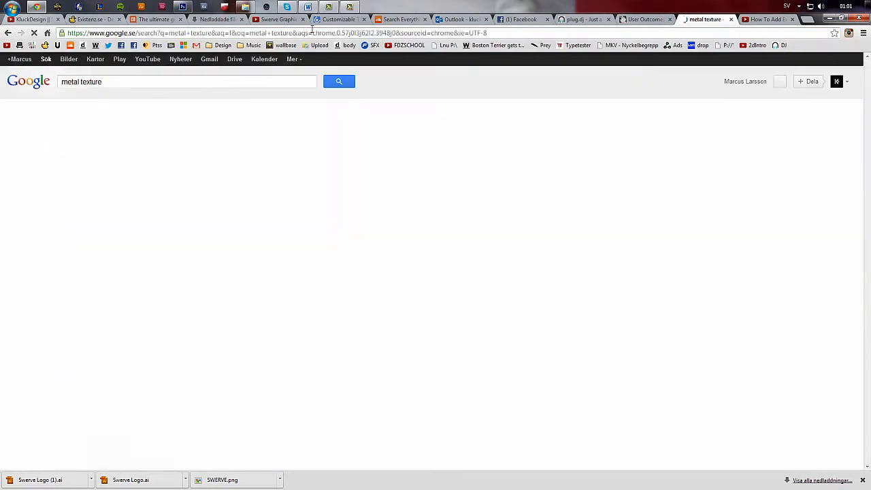
pyautogui.click(69, 59)
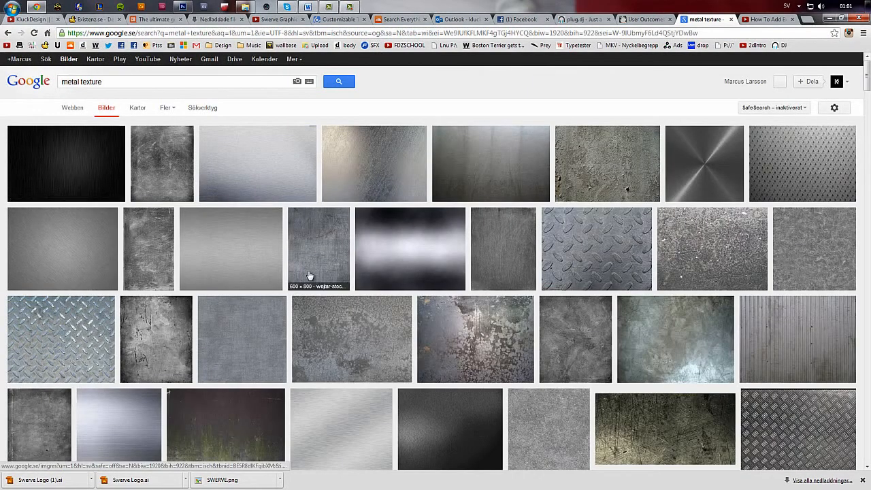
# Open the original of the scratched blue-grey "metal texture 7" image and copy it to the clipboard.
pyautogui.click(341, 273)
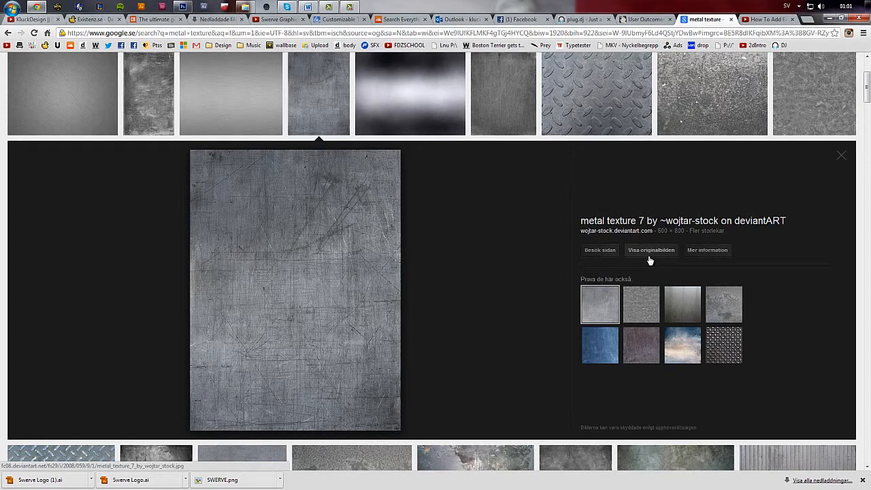
pyautogui.click(650, 256)
pyautogui.rightClick(141, 80)
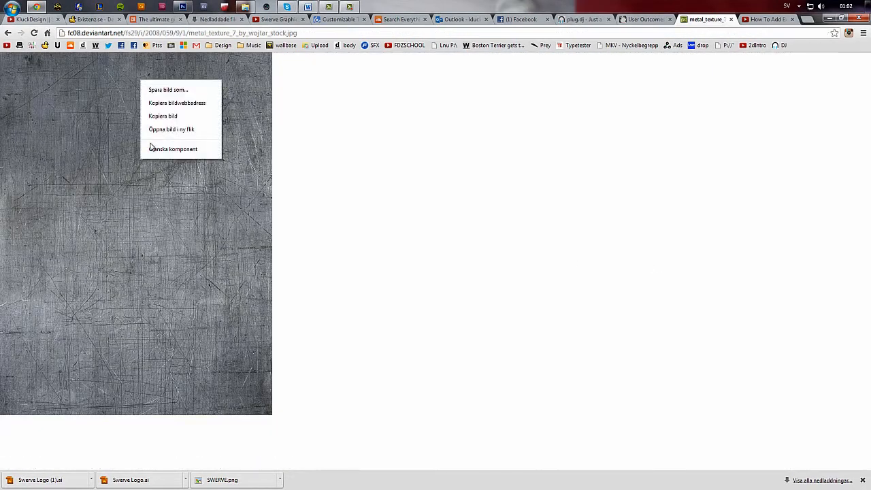
pyautogui.click(163, 115)
# Switch back to Photoshop, paste the metal texture above the Text group, and nudge it over the lettering.
pyautogui.click(182, 7)
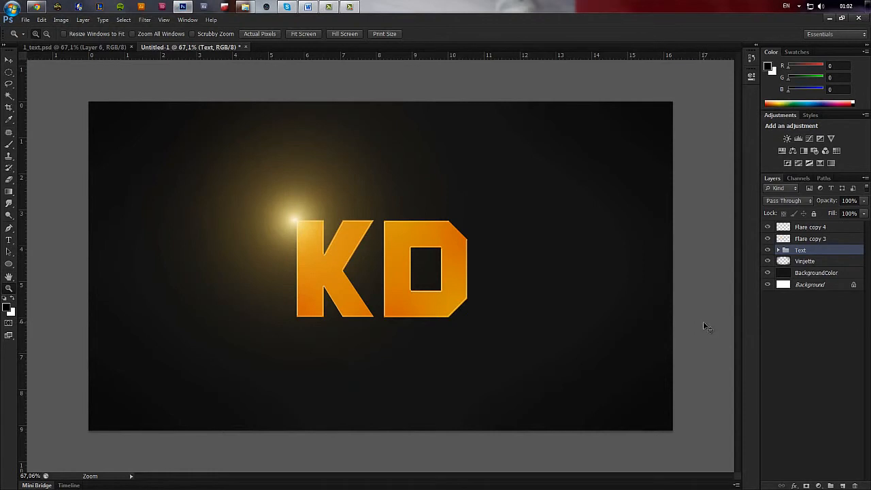
pyautogui.hotkey('ctrl', 'v')
pyautogui.press('v')
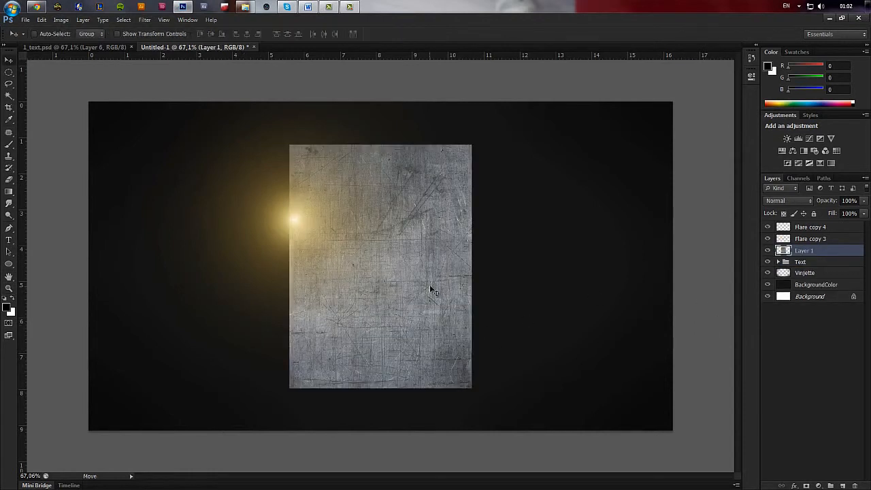
pyautogui.moveTo(427, 300)
pyautogui.mouseDown()
pyautogui.moveTo(420, 303)
pyautogui.moveTo(429, 298)
pyautogui.mouseUp()
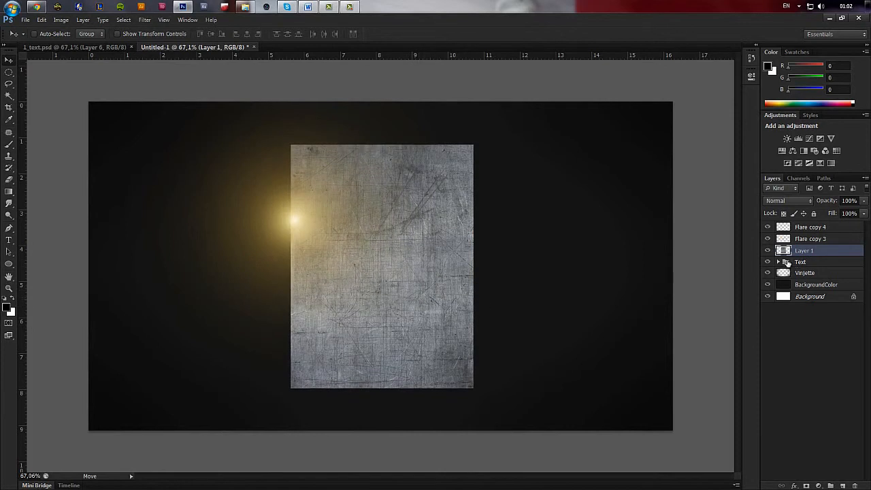
# Move the metal texture layer into the Text group, directly above the KD text layer and clipped to it.
pyautogui.moveTo(809, 251); pyautogui.dragTo(802, 263)
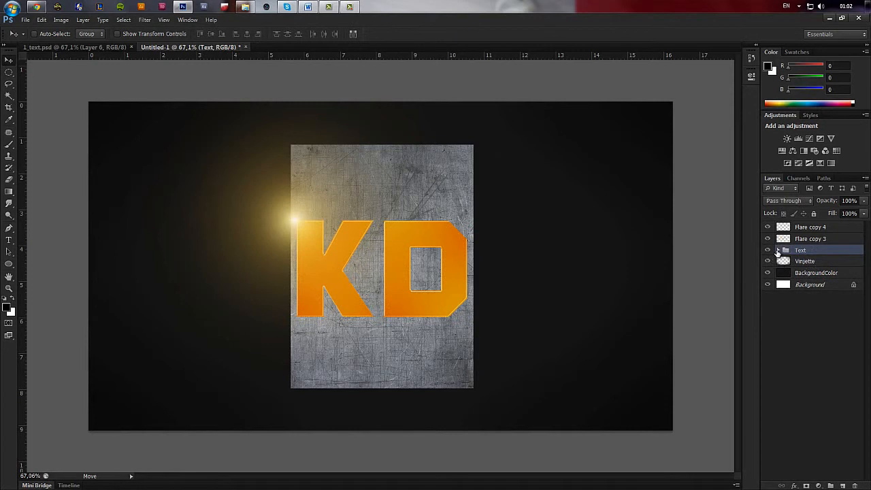
pyautogui.click(777, 251)
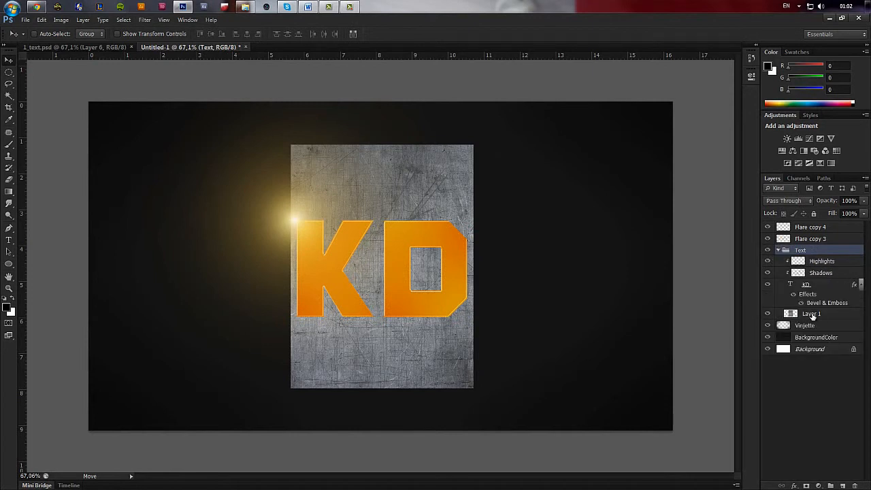
pyautogui.moveTo(807, 313); pyautogui.dragTo(813, 260)
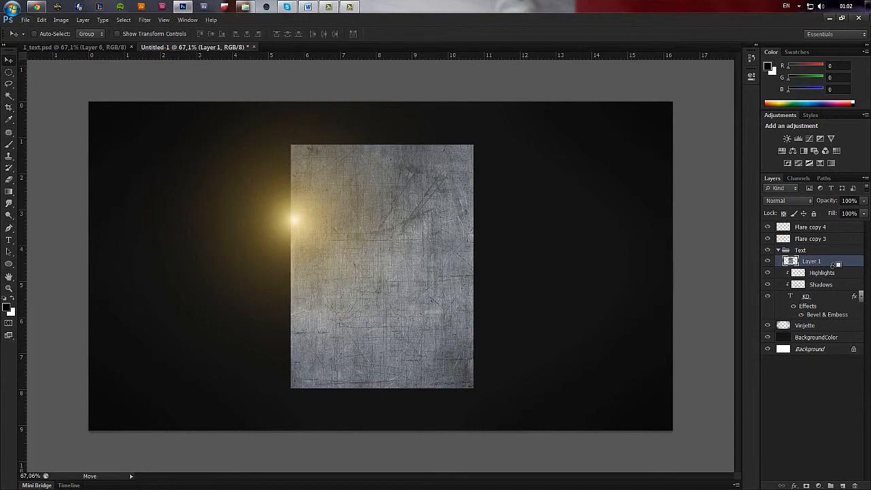
pyautogui.moveTo(834, 264); pyautogui.dragTo(828, 297)
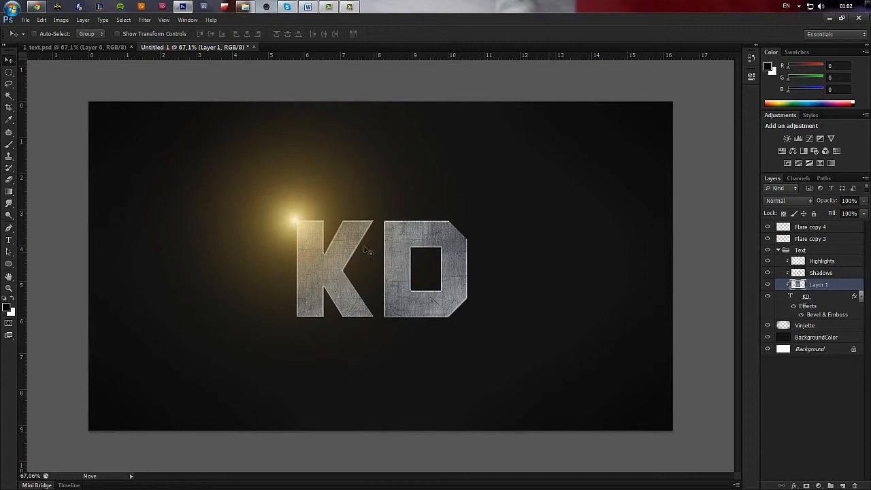
# Try the Overlay blend mode on the metal texture layer and inspect the lettering up close.
pyautogui.scroll(-3, 306, 270)
pyautogui.click(8, 290)
pyautogui.moveTo(227, 213); pyautogui.dragTo(476, 323)
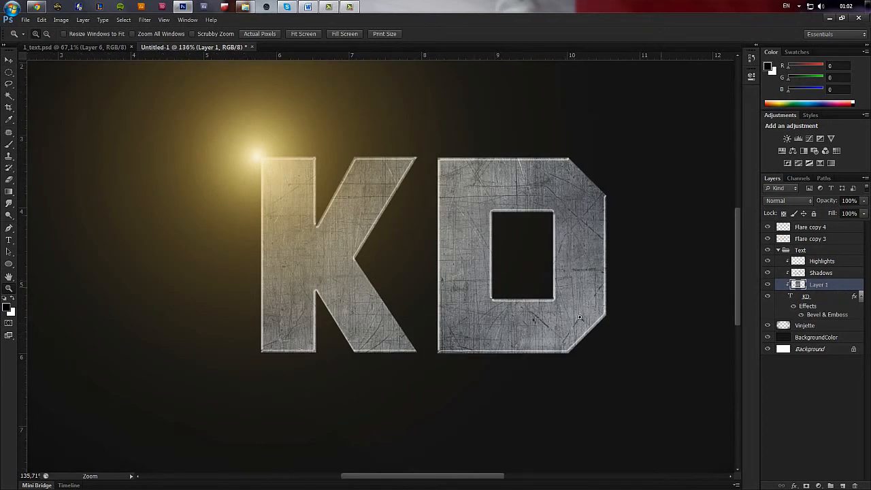
pyautogui.click(803, 201)
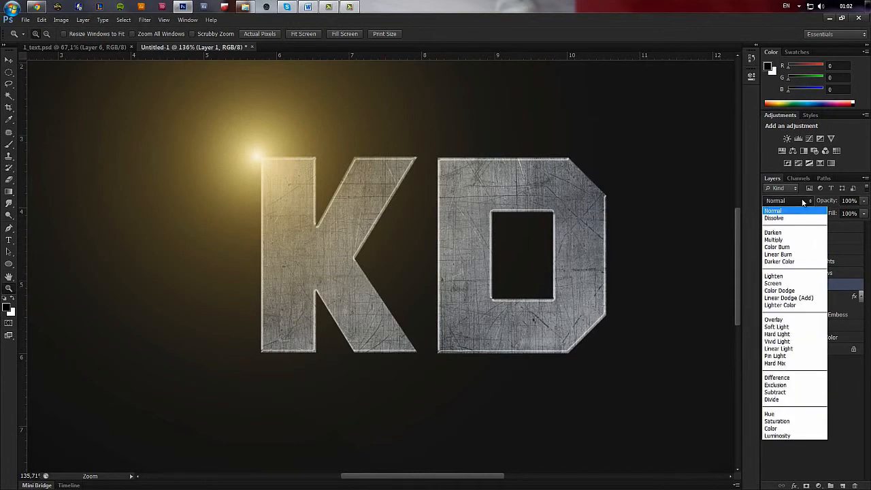
pyautogui.click(804, 201)
pyautogui.click(805, 201)
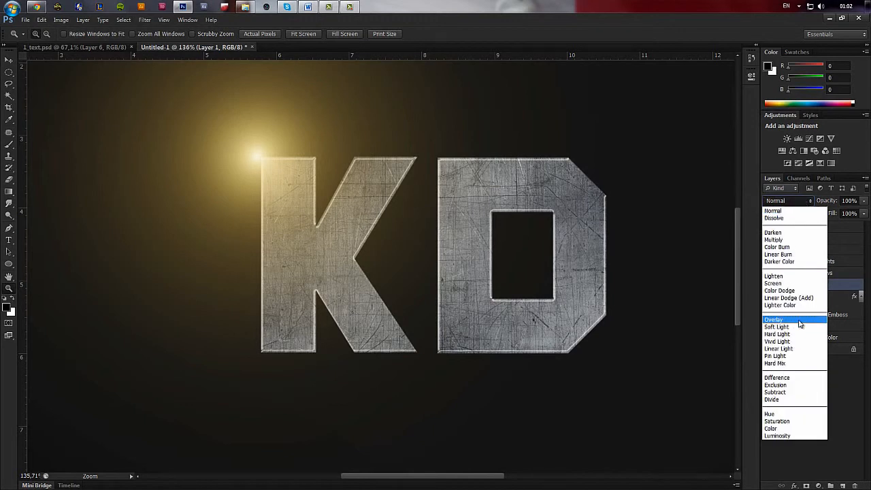
pyautogui.click(800, 321)
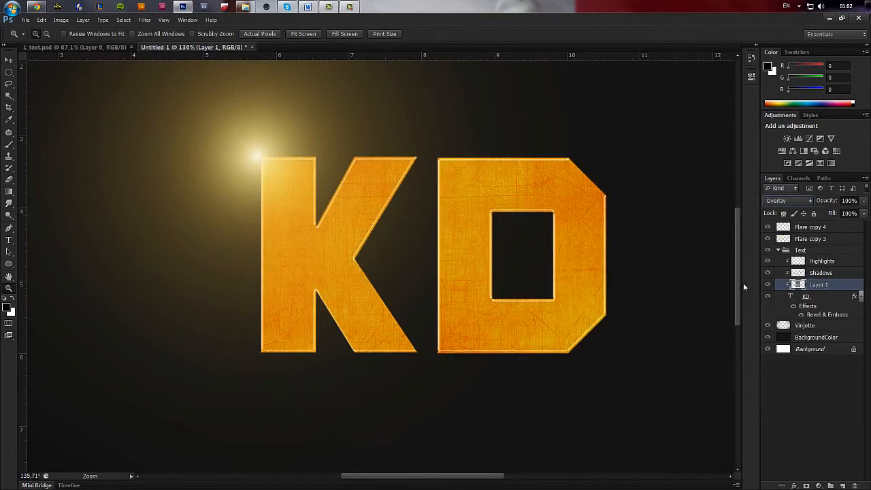
pyautogui.keyDown('alt'); pyautogui.click(506, 279); pyautogui.keyUp('alt')
pyautogui.keyDown('alt'); pyautogui.click(506, 279); pyautogui.keyUp('alt')
pyautogui.keyDown('alt'); pyautogui.click(387, 250); pyautogui.keyUp('alt')
pyautogui.moveTo(230, 206); pyautogui.dragTo(406, 298)
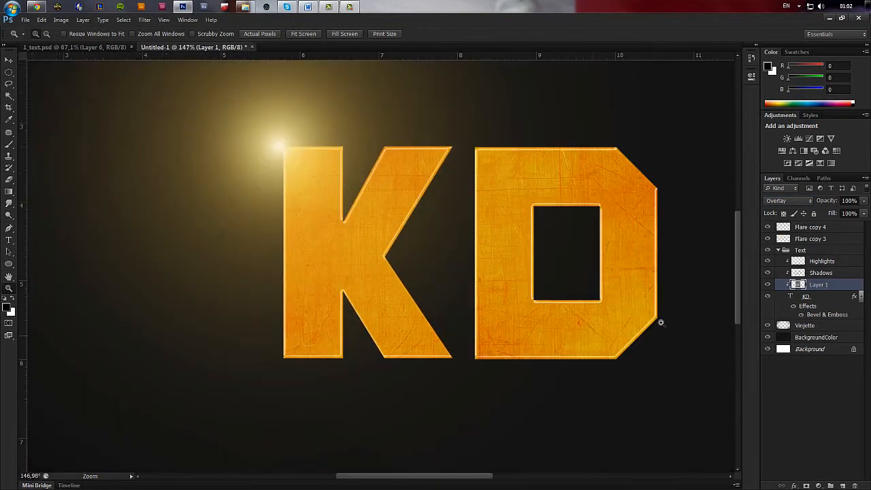
# Set the metal texture layer's blend mode to Screen and check the lettering on the full canvas.
pyautogui.click(796, 201)
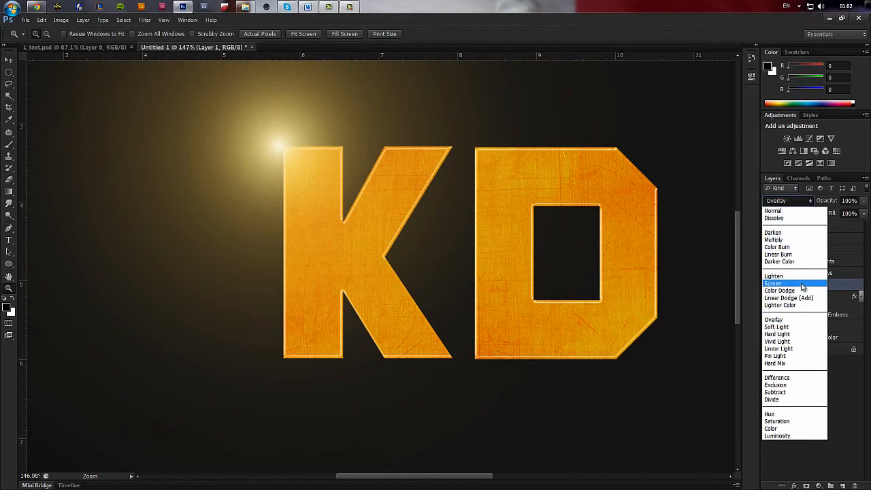
pyautogui.click(801, 286)
pyautogui.keyDown('alt'); pyautogui.click(519, 255); pyautogui.keyUp('alt')
pyautogui.keyDown('alt'); pyautogui.click(514, 257); pyautogui.keyUp('alt')
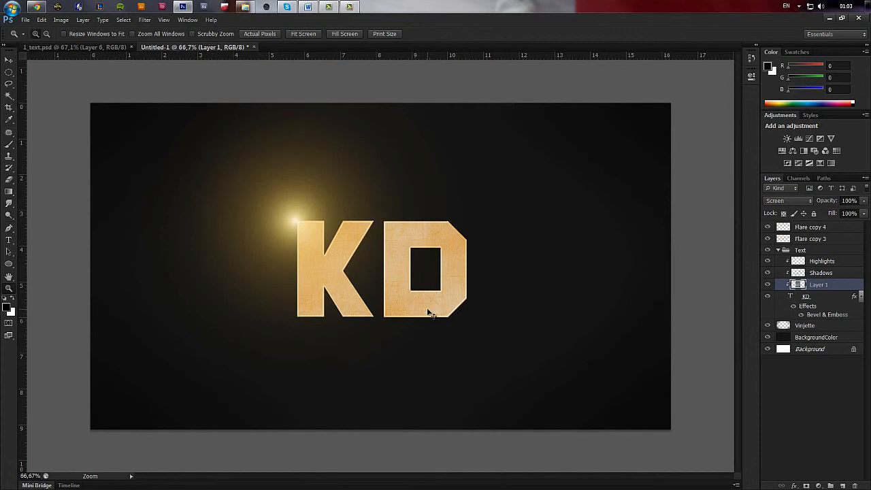
pyautogui.hotkey('ctrl', 'l')
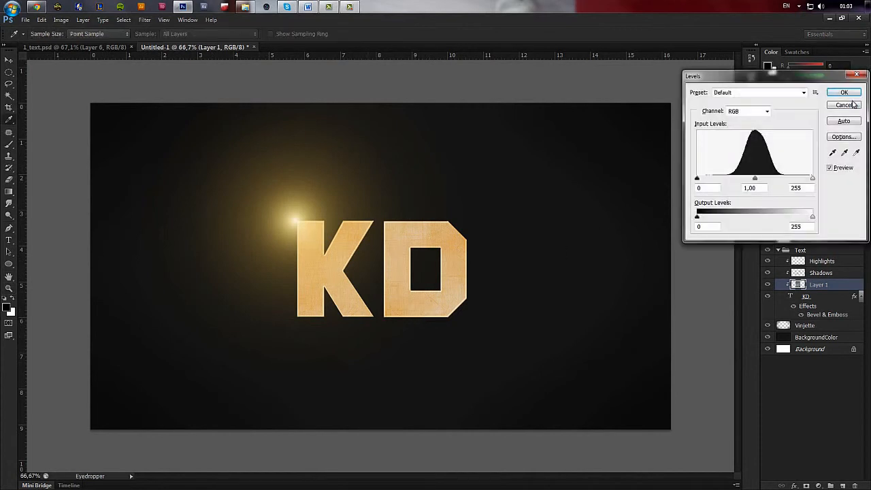
pyautogui.moveTo(782, 74); pyautogui.dragTo(590, 60)
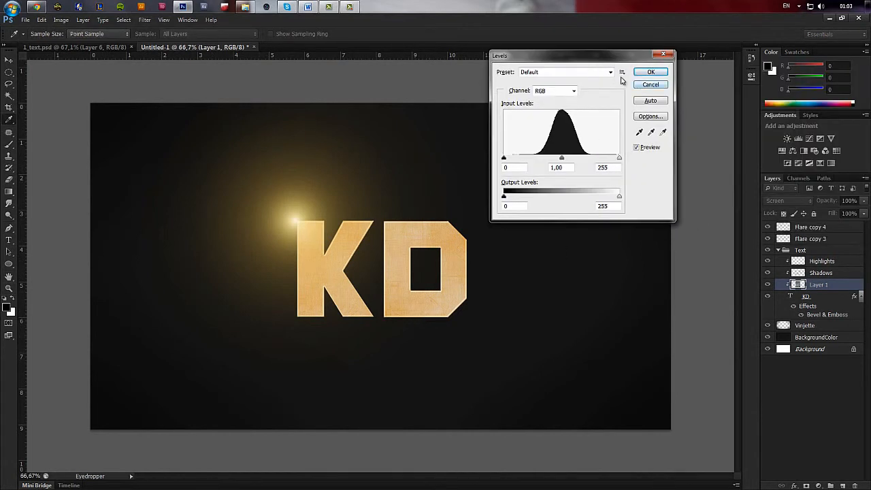
pyautogui.click(652, 86)
# Apply Levels to the metal texture layer with a black input level of 93 and a midtone value of 0.65.
pyautogui.click(60, 19)
pyautogui.moveTo(89, 43)
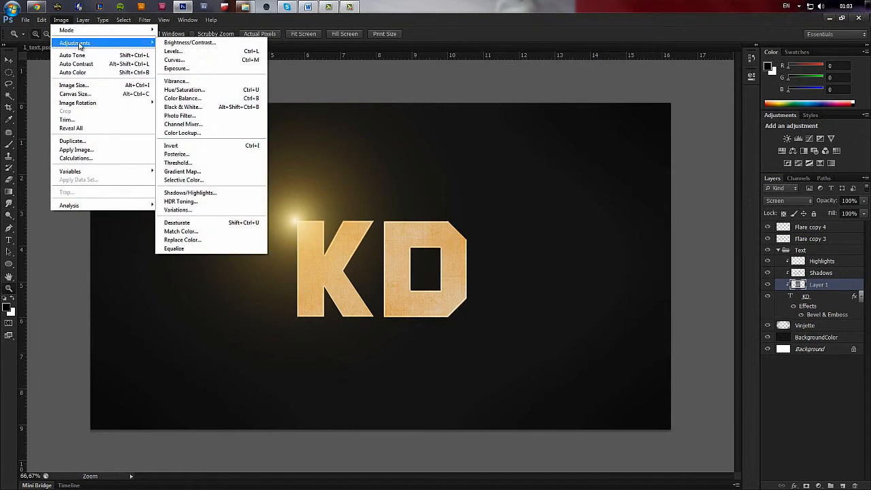
pyautogui.click(213, 53)
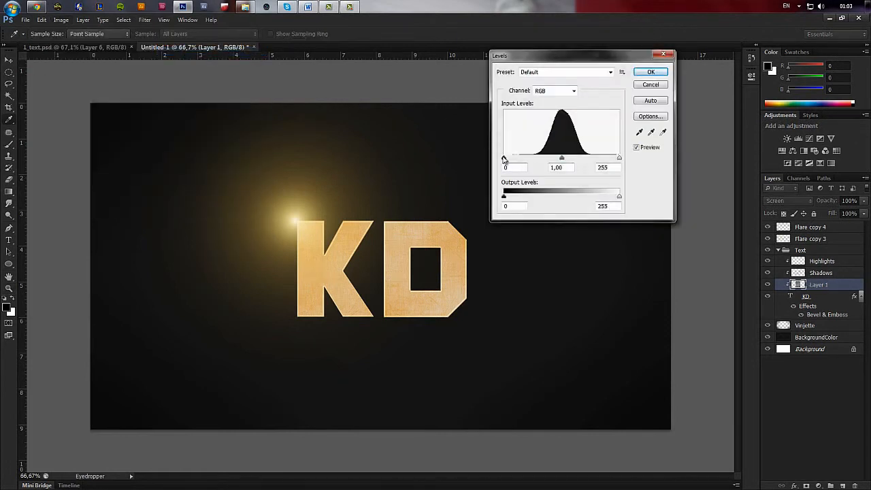
pyautogui.moveTo(503, 160); pyautogui.dragTo(548, 159)
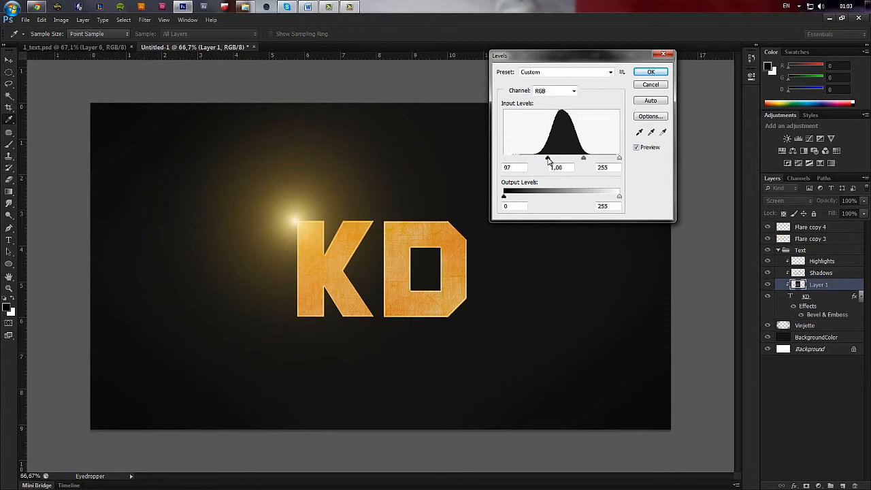
pyautogui.moveTo(547, 160); pyautogui.dragTo(546, 161)
pyautogui.moveTo(583, 159); pyautogui.dragTo(591, 158)
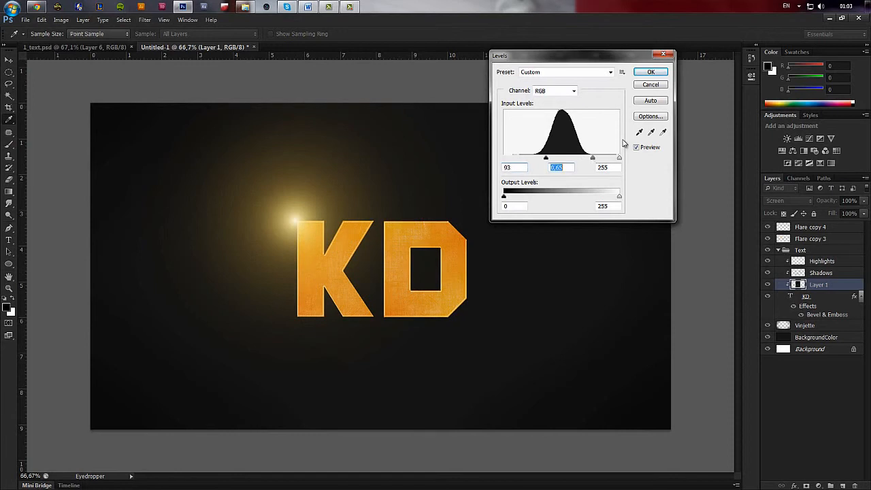
pyautogui.click(664, 74)
# Inspect the scratched lettering up close and on the full canvas, and compare it with the 1_text.psd reference document.
pyautogui.scroll(-3, 380, 293)
pyautogui.moveTo(266, 209); pyautogui.dragTo(496, 324)
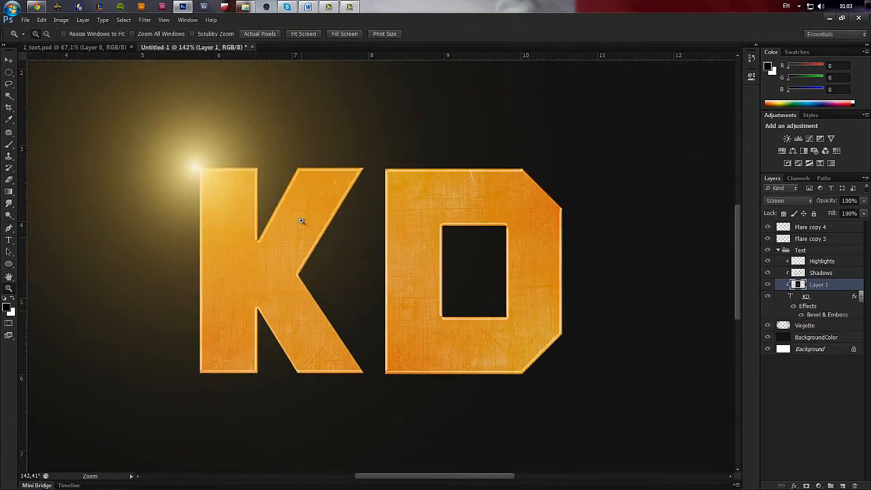
pyautogui.scroll(-1, 511, 328)
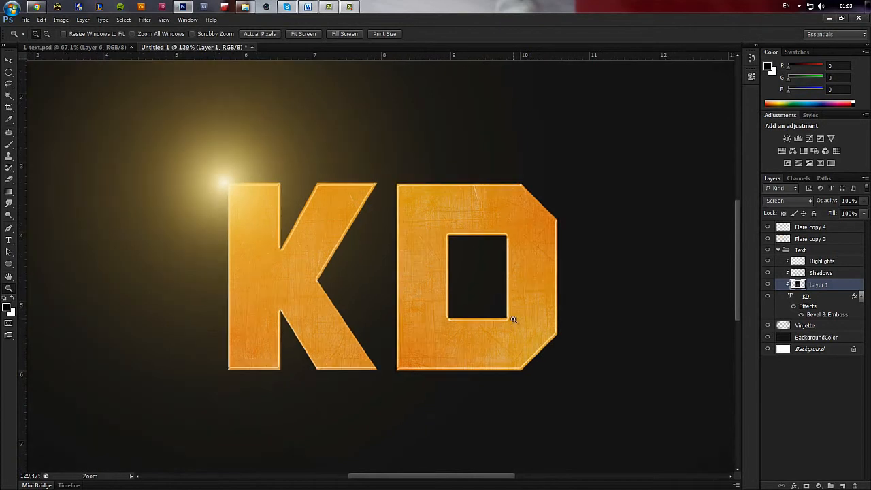
pyautogui.scroll(-5, 511, 319)
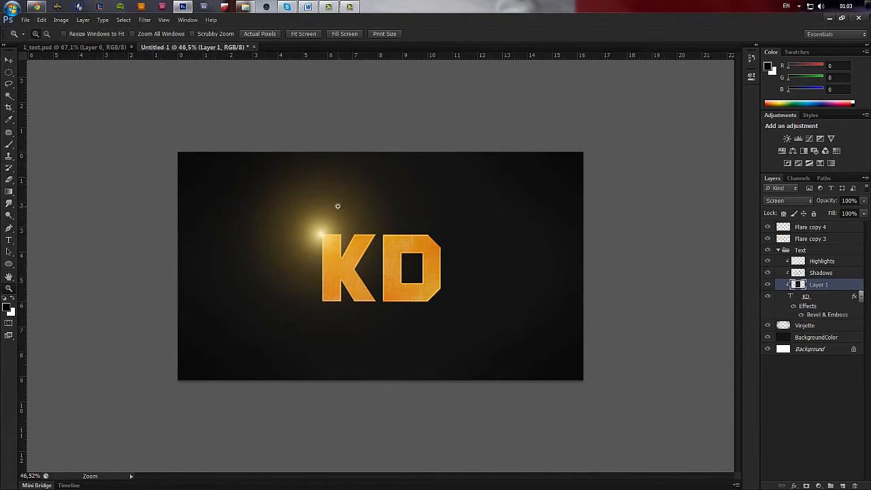
pyautogui.click(101, 46)
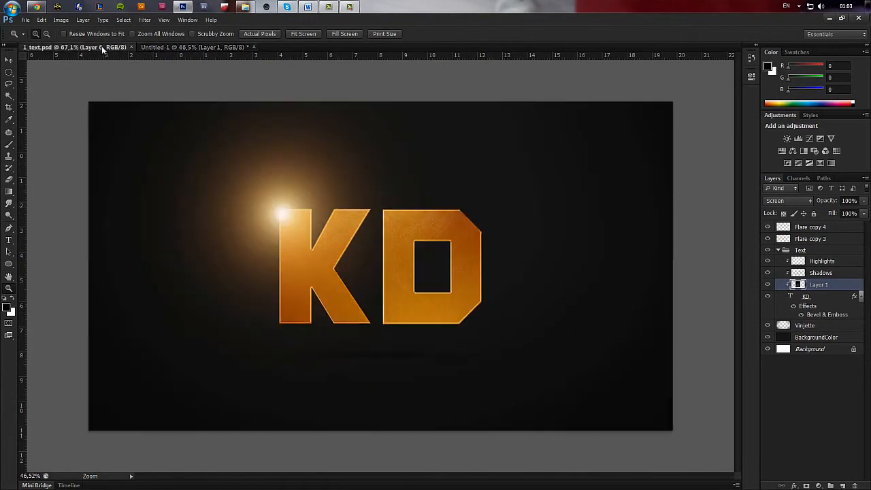
pyautogui.click(172, 49)
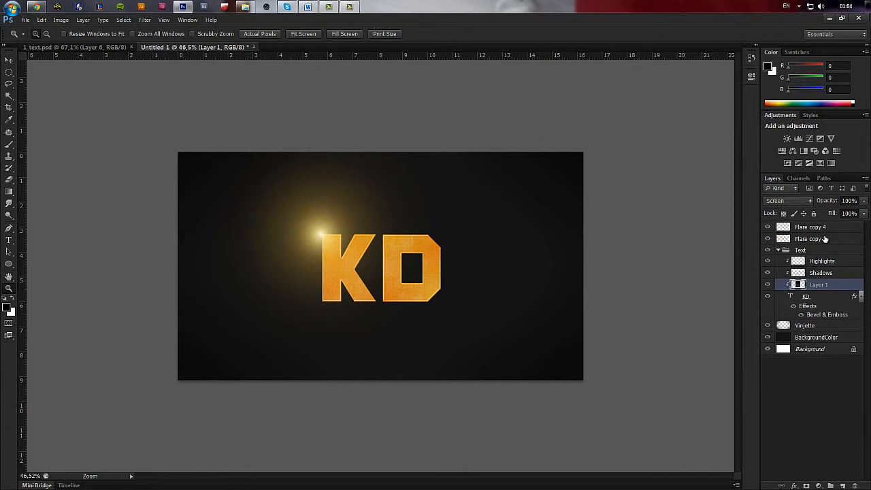
# Try a Gradient Map adjustment layer with the Violet, Orange preset above the flare layers, and delete the adjustment.
pyautogui.click(812, 227)
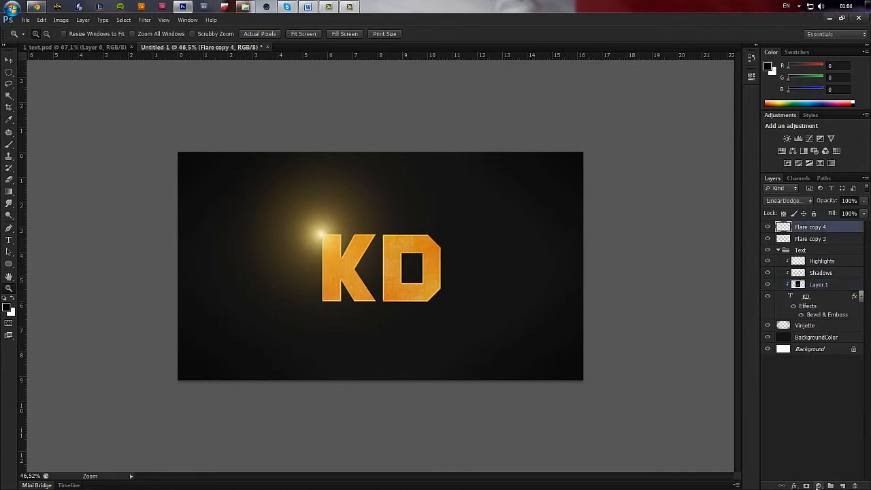
pyautogui.click(819, 486)
pyautogui.click(824, 470)
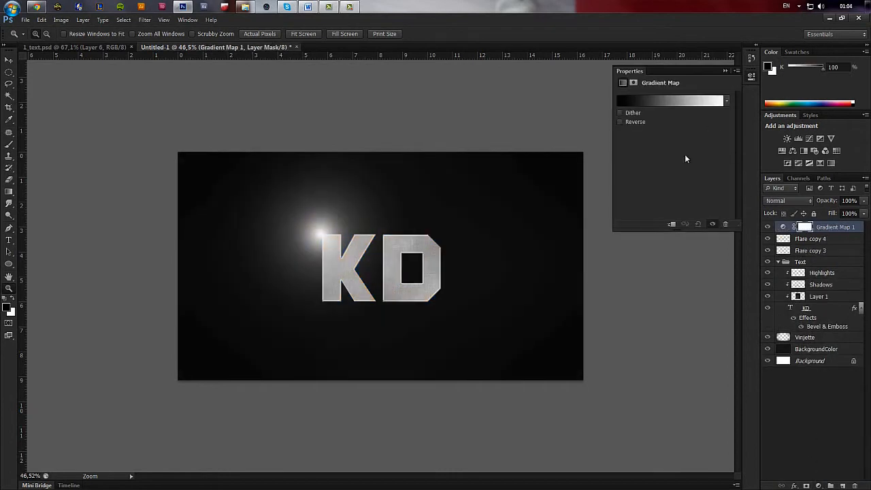
pyautogui.moveTo(175, 137); pyautogui.dragTo(633, 412)
pyautogui.scroll(-2, 366, 264)
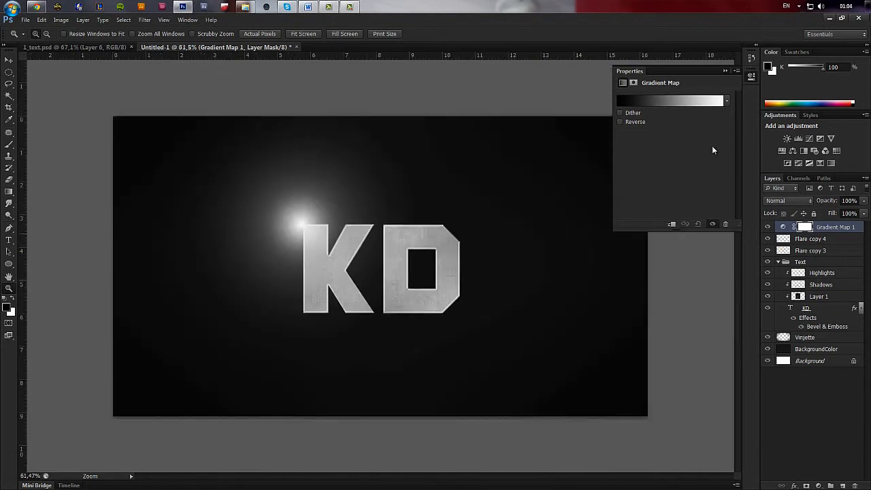
pyautogui.click(688, 103)
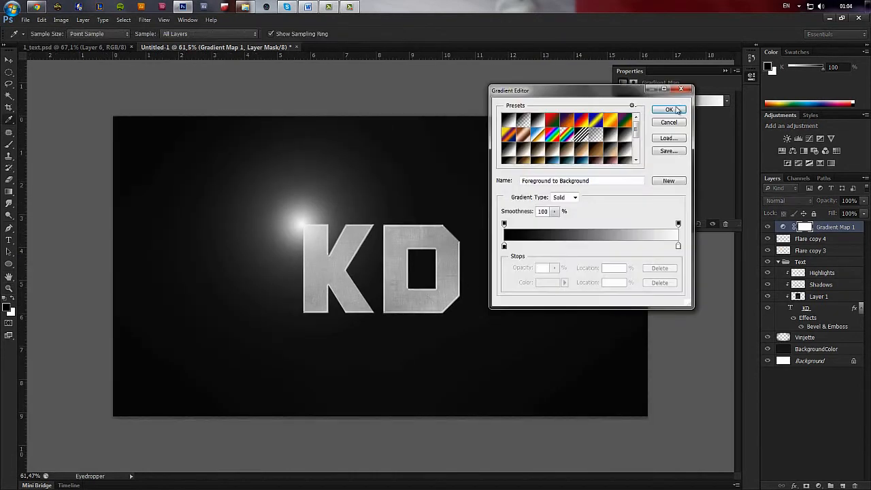
pyautogui.click(567, 122)
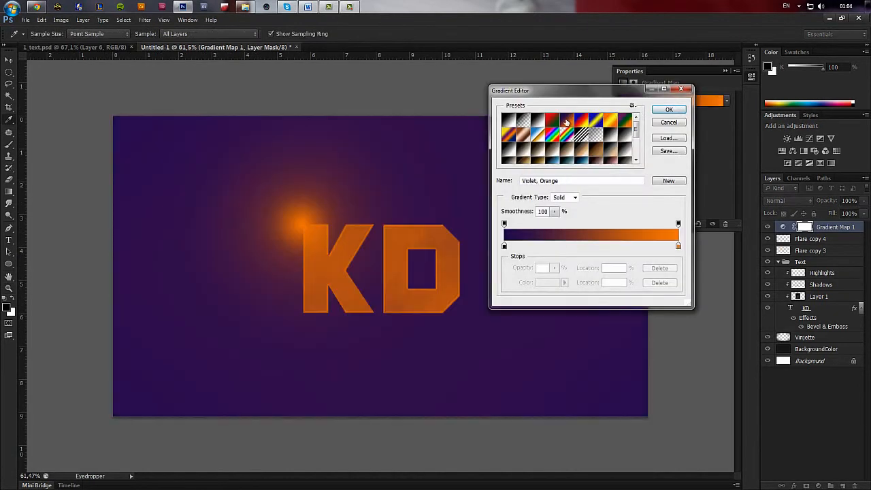
pyautogui.click(669, 122)
pyautogui.press('Delete')
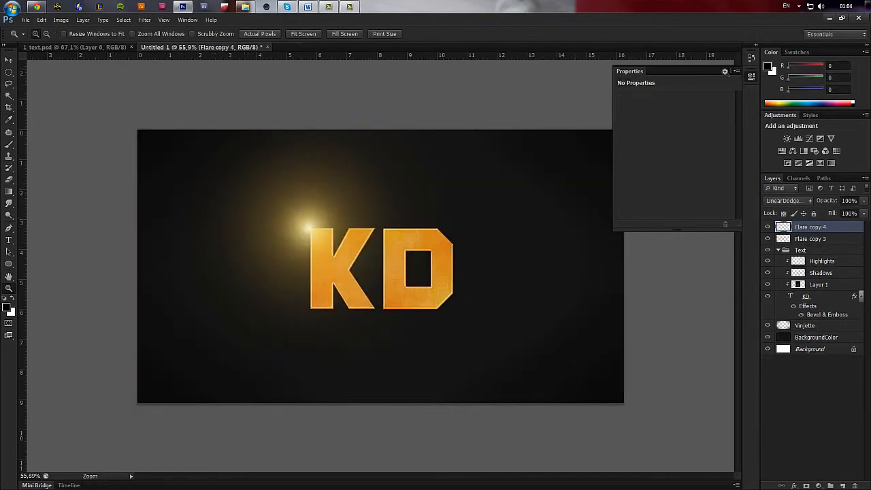
pyautogui.click(724, 72)
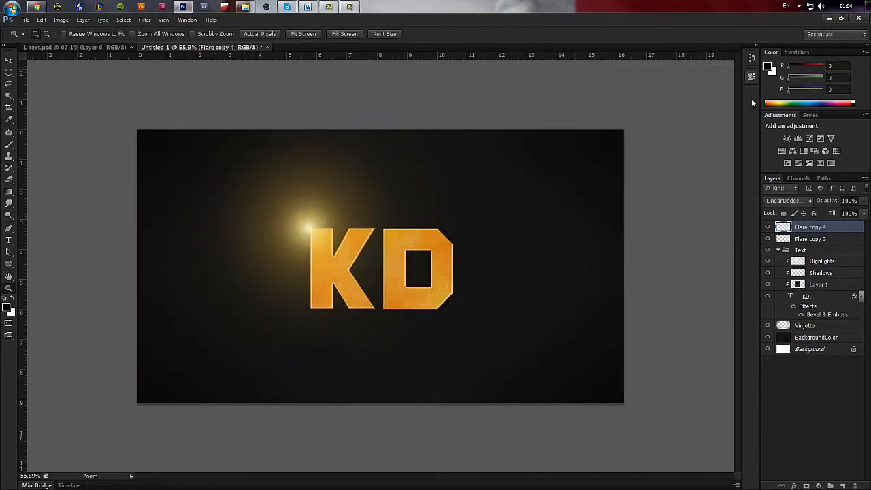
pyautogui.scroll(-1, 522, 269)
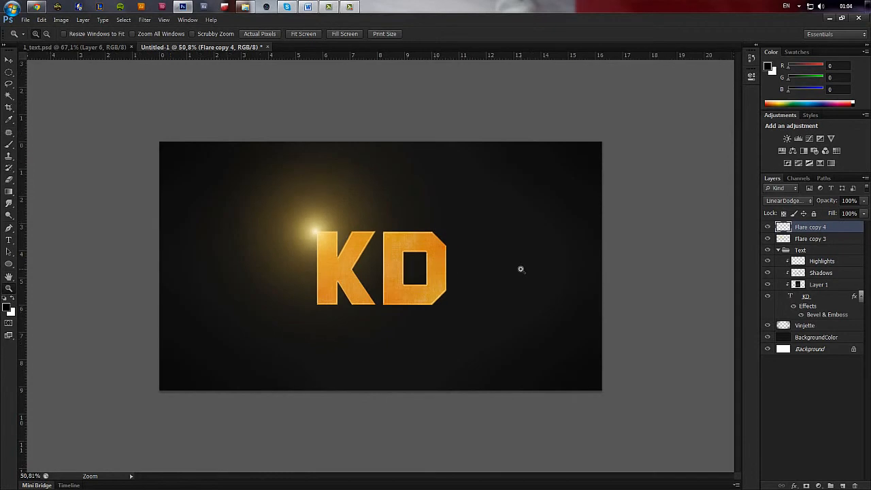
pyautogui.scroll(1, 522, 270)
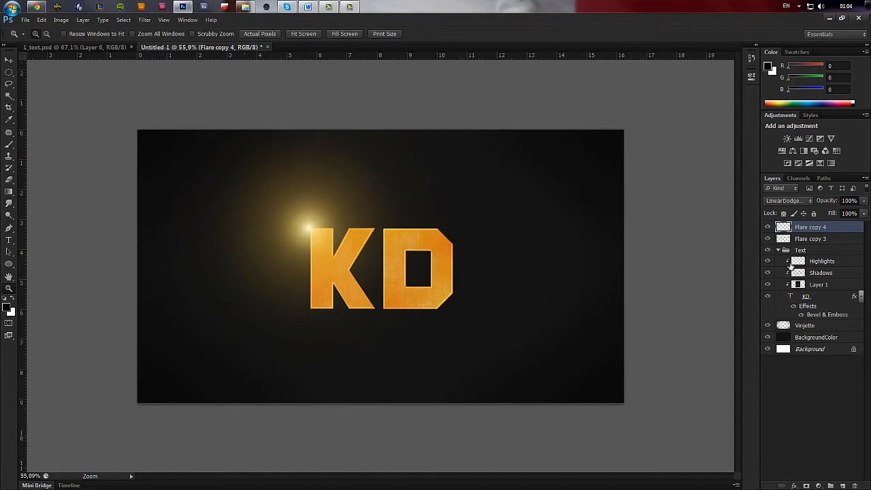
# Try merging the two flare layers and setting the merged layer to Linear Dodge, and undo the blend change and merge.
pyautogui.keyDown('shift'); pyautogui.click(815, 241); pyautogui.keyUp('shift')
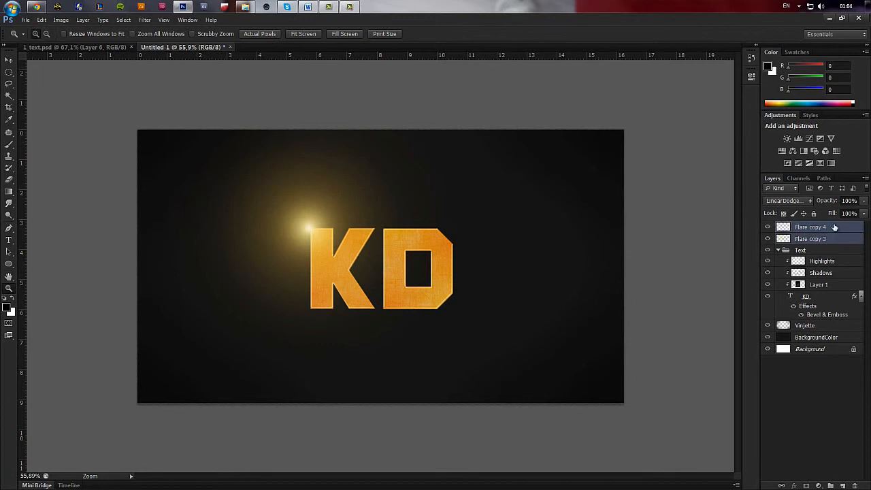
pyautogui.click(834, 228)
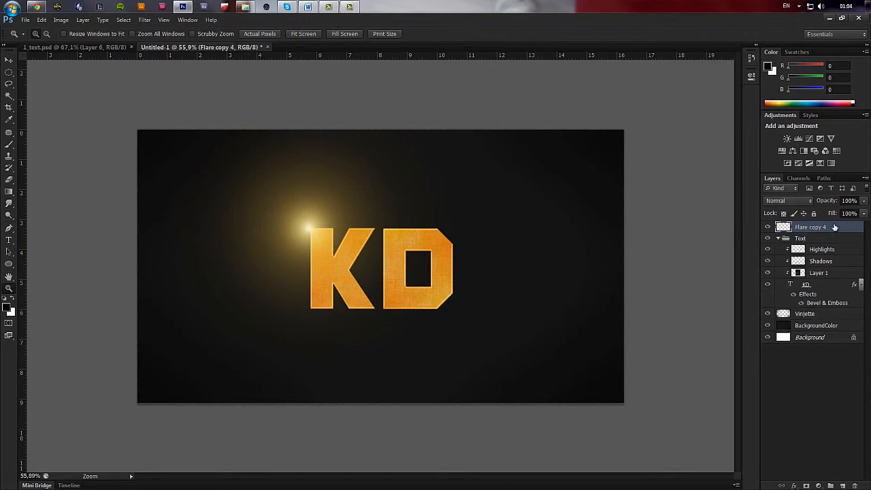
pyautogui.click(810, 201)
pyautogui.click(795, 298)
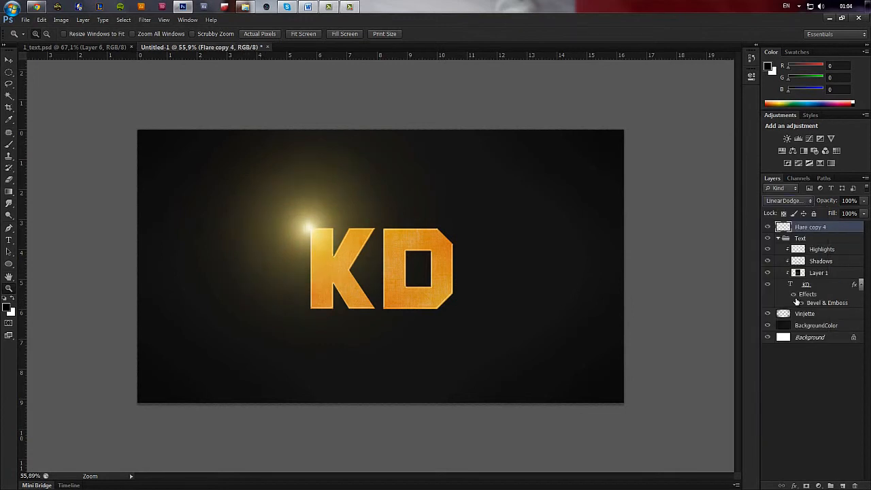
pyautogui.hotkey('ctrl', 'z')
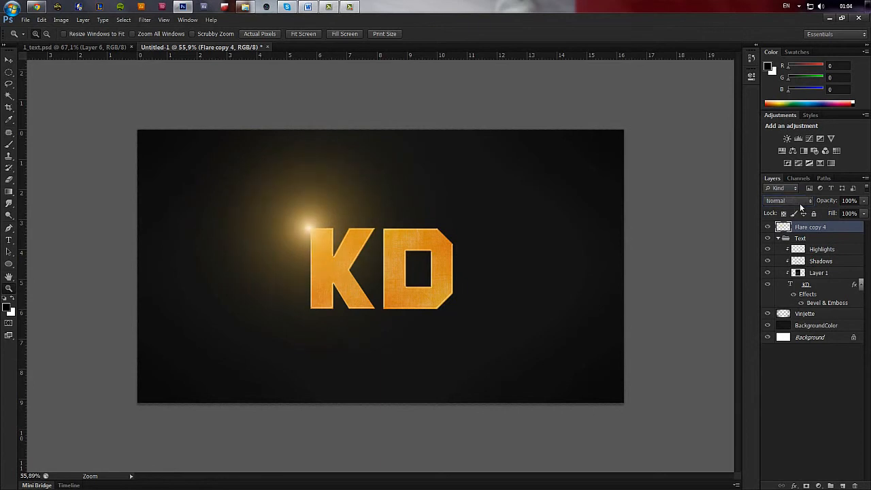
pyautogui.hotkey('ctrl', 'z')
pyautogui.hotkey('ctrl', 'z')
pyautogui.hotkey('ctrl', 'alt', 'z')
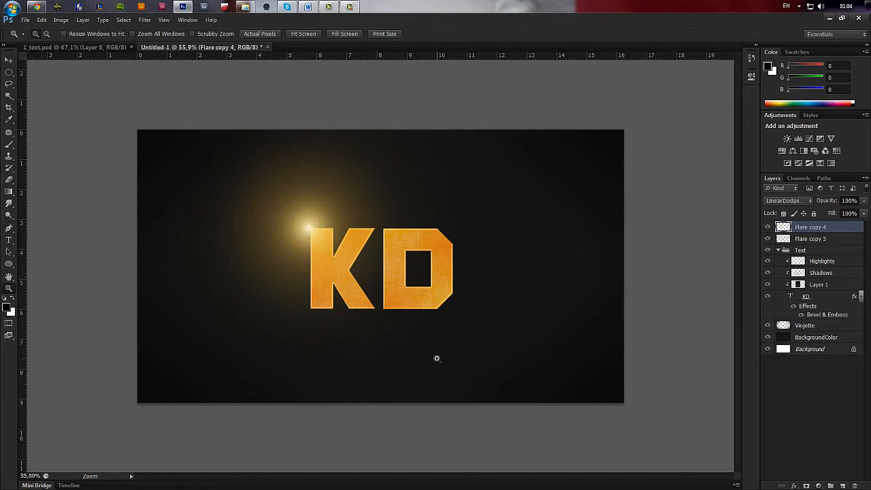
# Merge Flare copy 3 and Flare copy 4 into one layer and shift the merged flare's hue to -11.
pyautogui.keyDown('shift'); pyautogui.click(821, 239); pyautogui.keyUp('shift')
pyautogui.hotkey('ctrl', 'e')
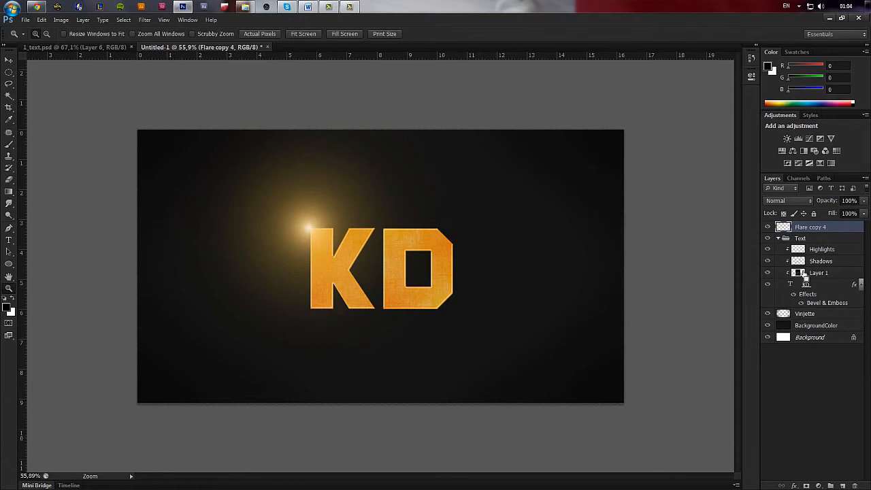
pyautogui.hotkey('ctrl', 'u')
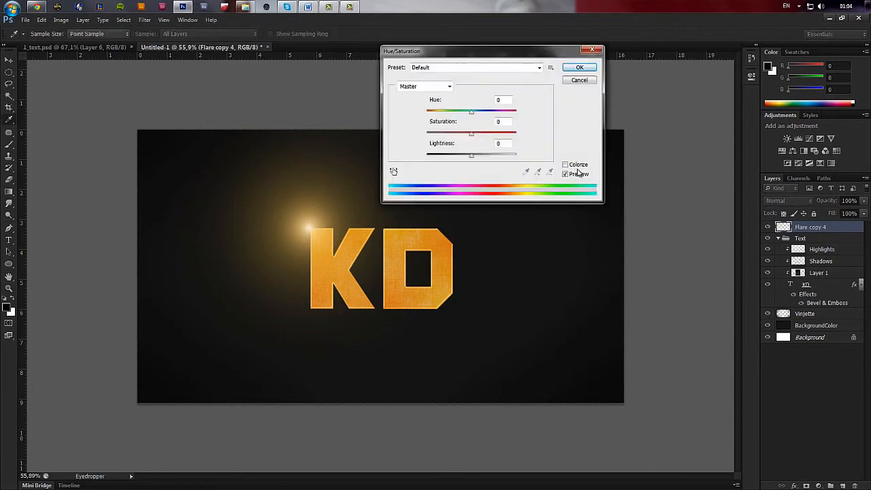
pyautogui.moveTo(441, 113); pyautogui.dragTo(467, 121)
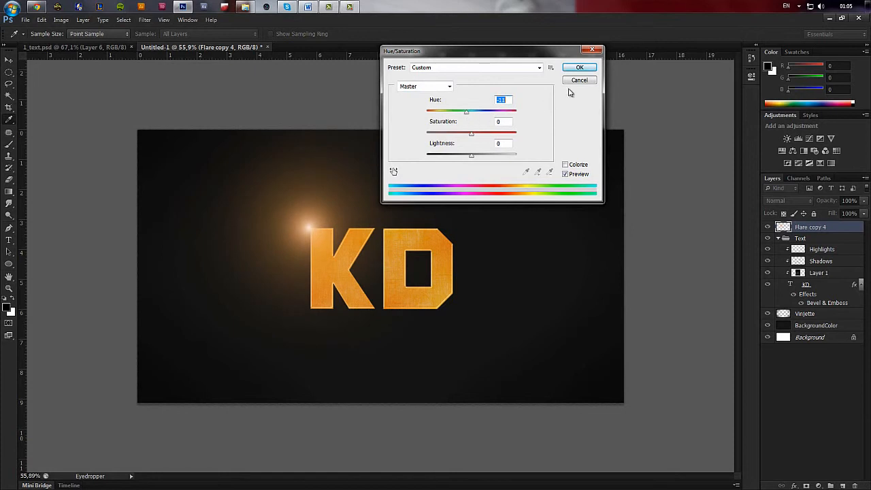
pyautogui.click(579, 68)
# Nudge the merged flare onto the K's upper outer corner and set its blend mode to Linear Dodge.
pyautogui.scroll(-2, 426, 197)
pyautogui.moveTo(203, 172); pyautogui.dragTo(516, 345)
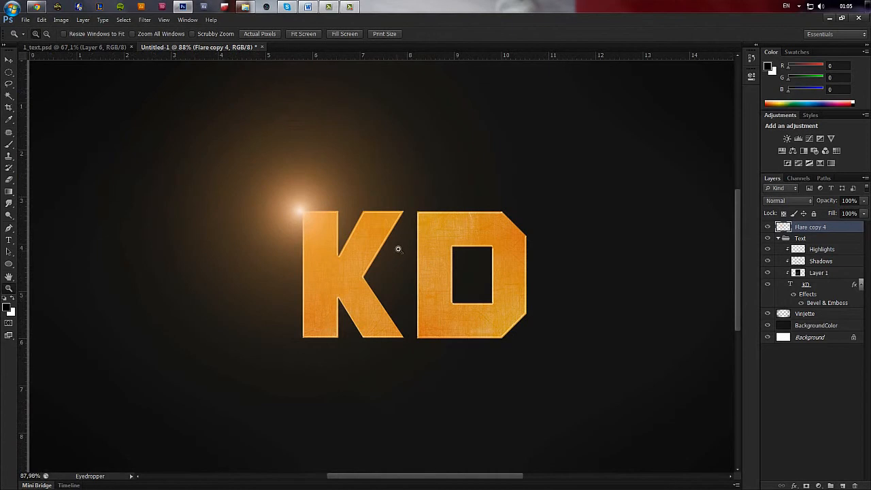
pyautogui.press('v')
pyautogui.moveTo(312, 228); pyautogui.dragTo(319, 230)
pyautogui.click(788, 200)
pyautogui.click(789, 304)
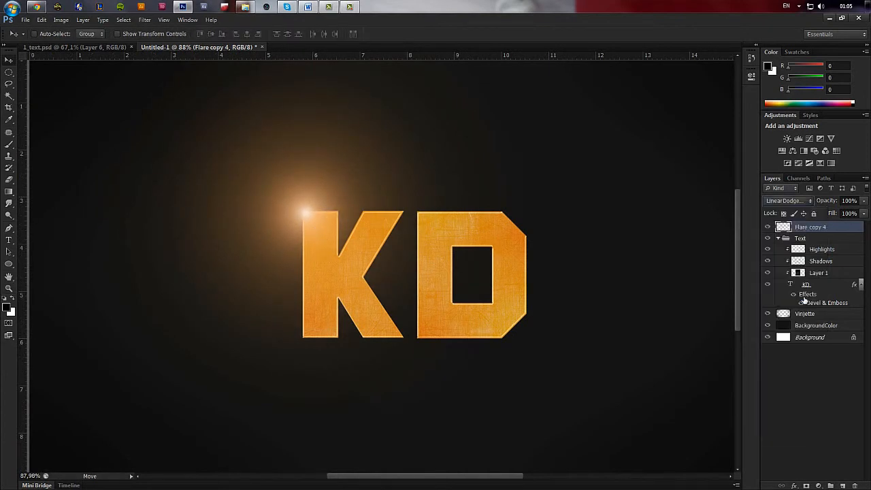
pyautogui.press('z')
pyautogui.keyDown('alt'); pyautogui.click(432, 267); pyautogui.keyUp('alt')
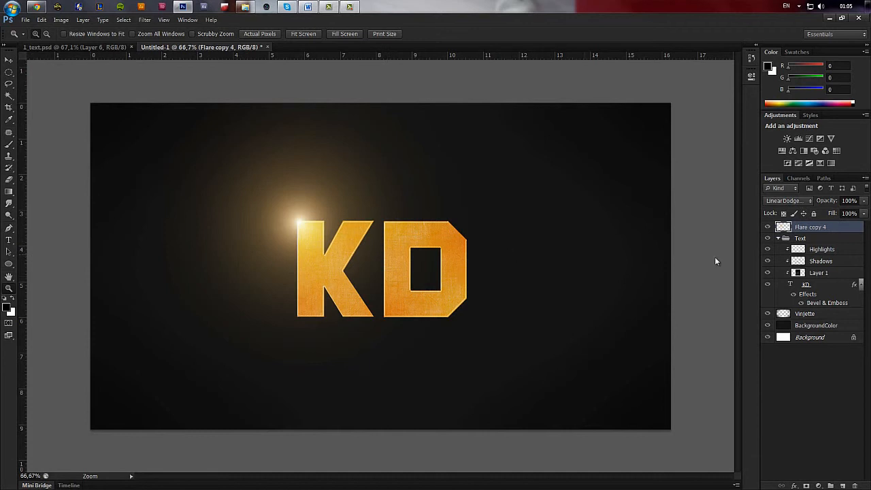
pyautogui.click(823, 315)
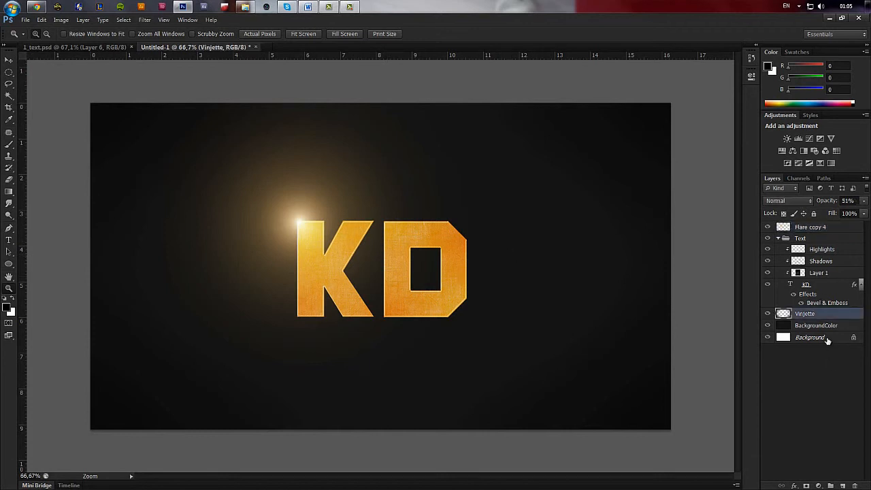
pyautogui.click(830, 284)
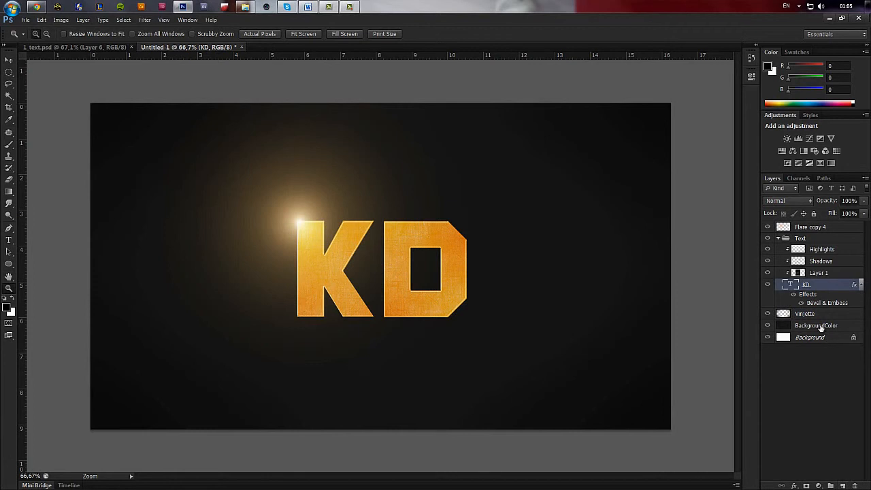
pyautogui.click(823, 314)
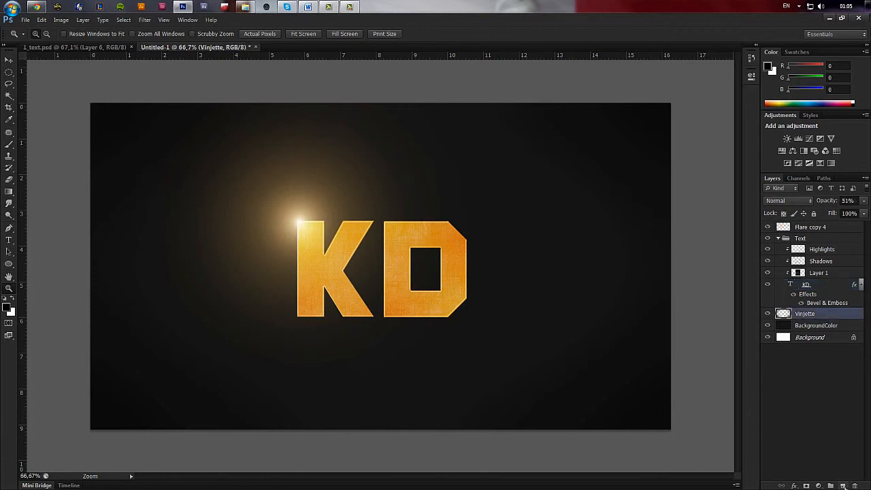
pyautogui.click(842, 486)
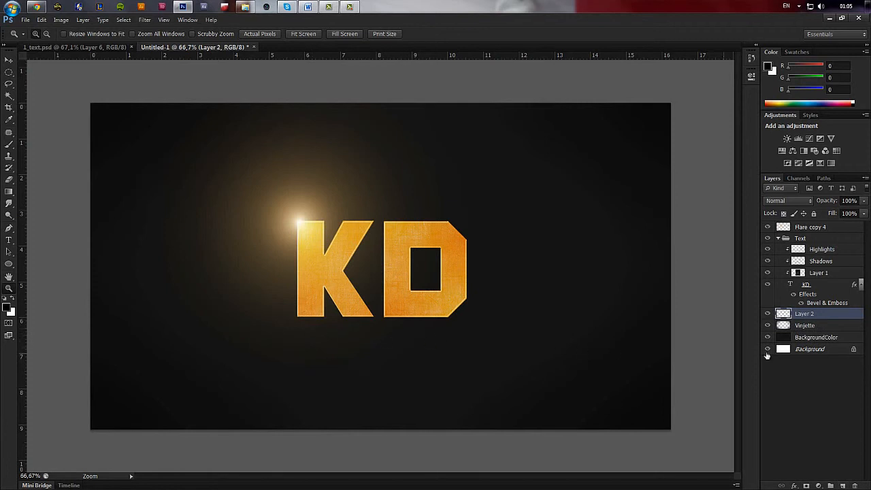
pyautogui.press('Delete')
# Duplicate the KD text layer inside the Text group.
pyautogui.click(810, 285)
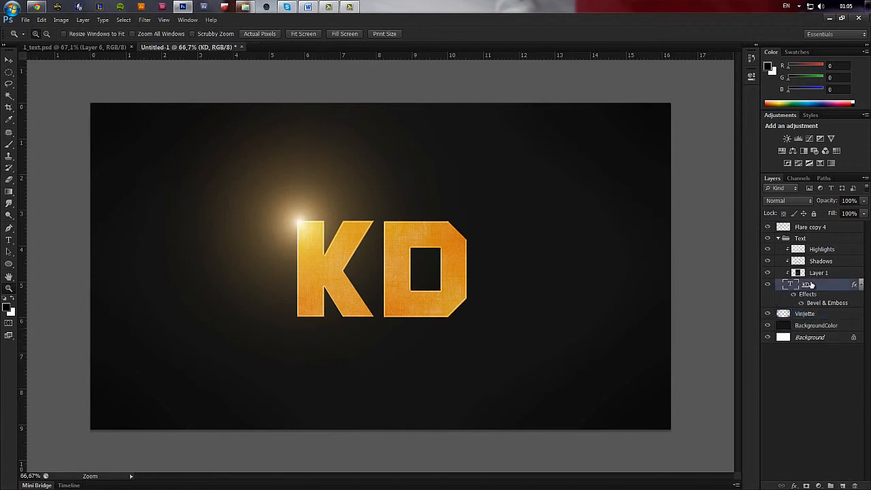
pyautogui.hotkey('ctrl', 'j')
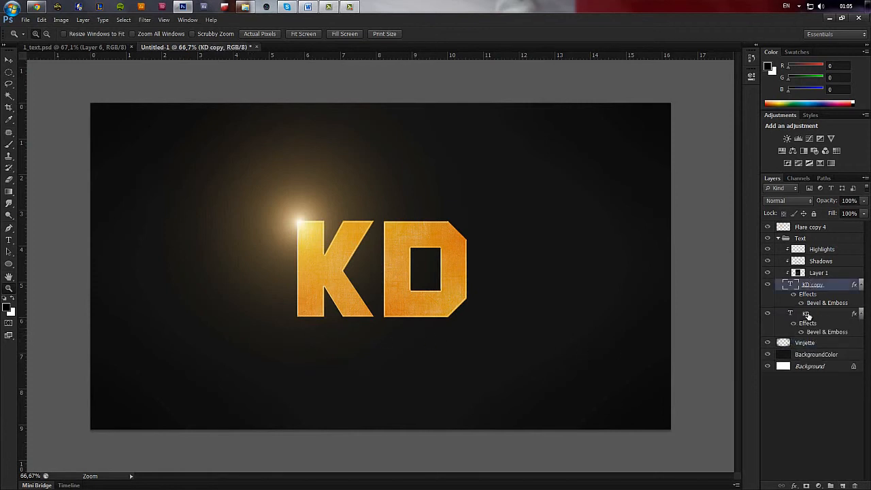
pyautogui.click(810, 315)
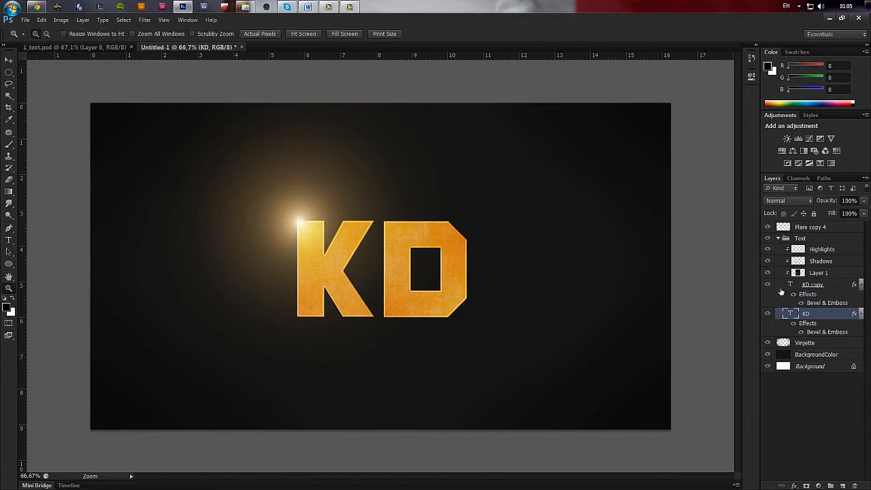
pyautogui.click(768, 284)
pyautogui.click(768, 284)
pyautogui.hotkey('ctrl', 't')
pyautogui.rightClick(428, 280)
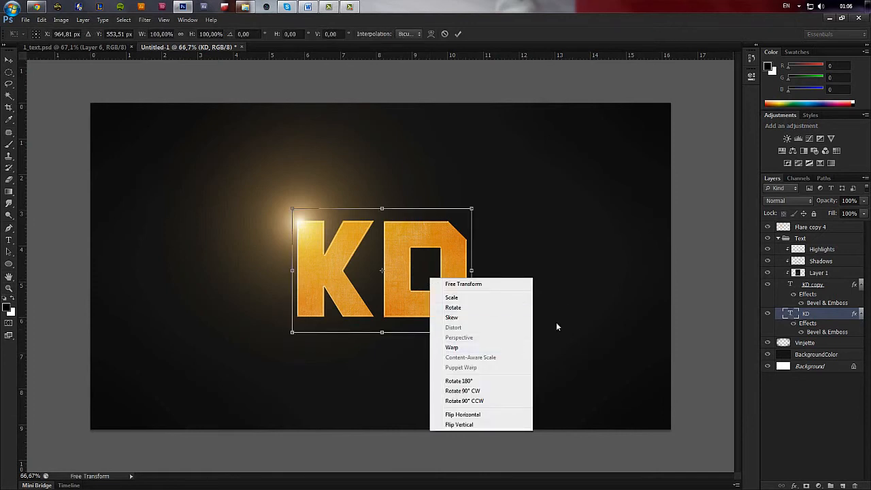
pyautogui.press('Escape')
pyautogui.press('Escape')
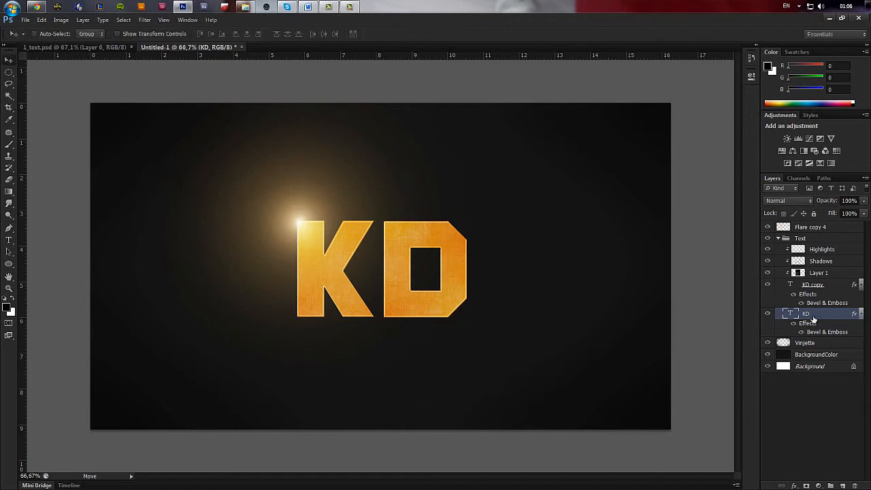
# Rasterize the lower KD text layer and hide its layer effects.
pyautogui.rightClick(814, 315)
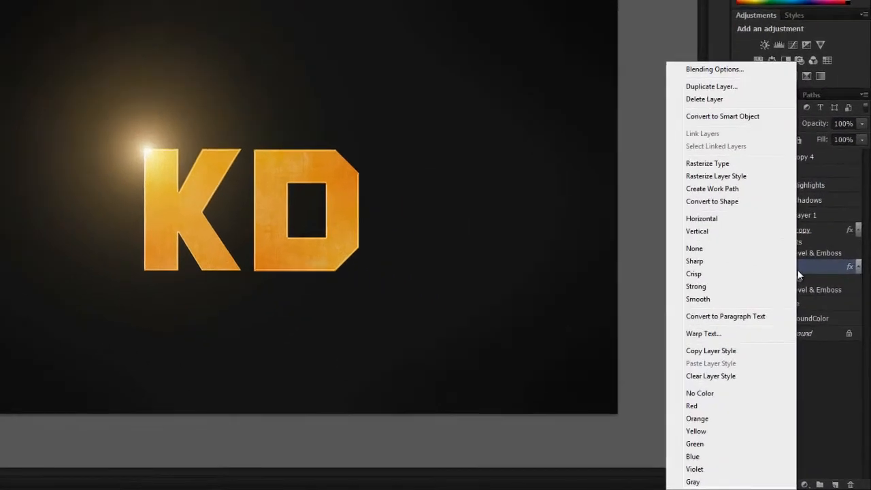
pyautogui.click(817, 269)
pyautogui.rightClick(816, 269)
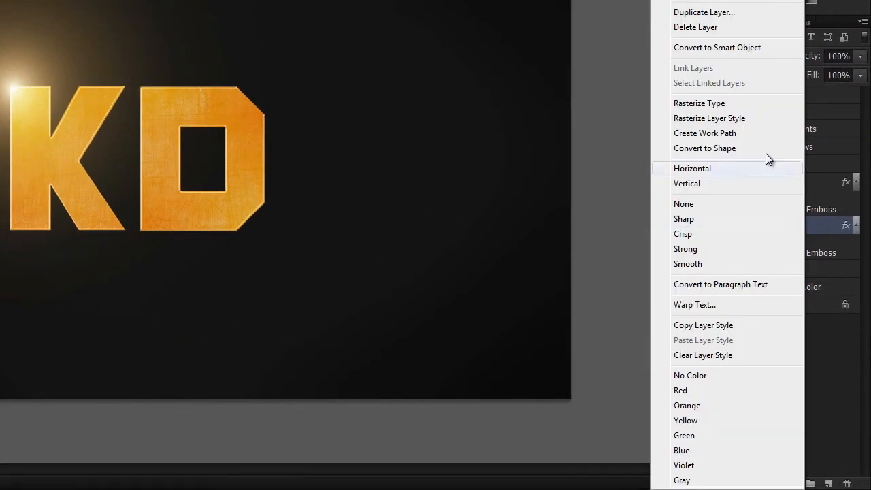
pyautogui.click(746, 105)
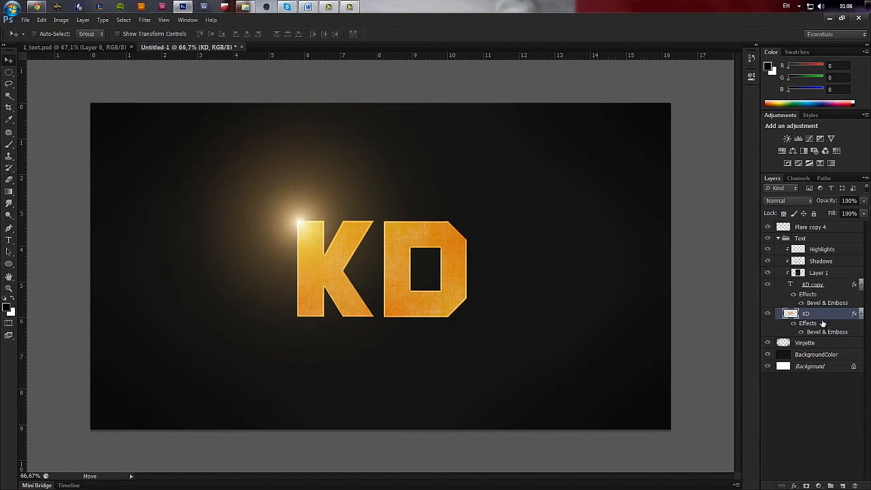
pyautogui.click(794, 324)
# Flip the rasterized KD layer below the letters to about -32% height and slant it about 75° to the right as a cast shadow.
pyautogui.hotkey('ctrl', 't')
pyautogui.rightClick(423, 246)
pyautogui.click(415, 219)
pyautogui.click(342, 5)
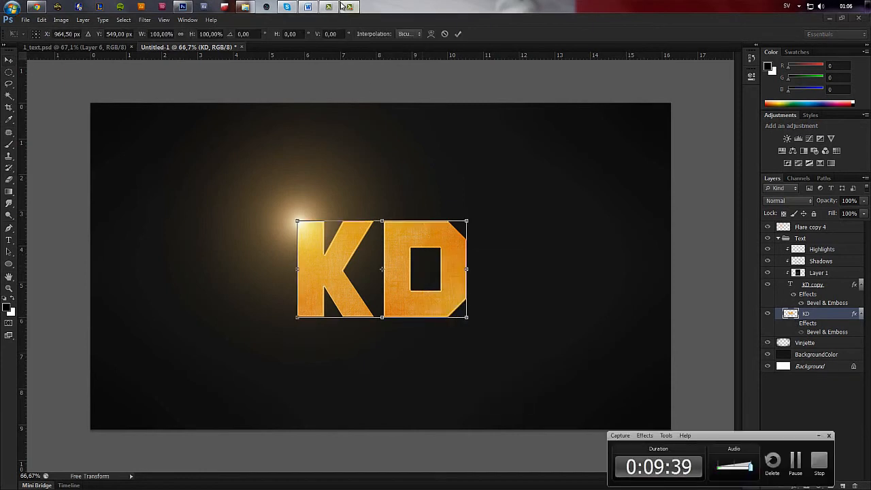
pyautogui.click(344, 6)
pyautogui.moveTo(382, 218); pyautogui.dragTo(381, 347)
pyautogui.rightClick(418, 334)
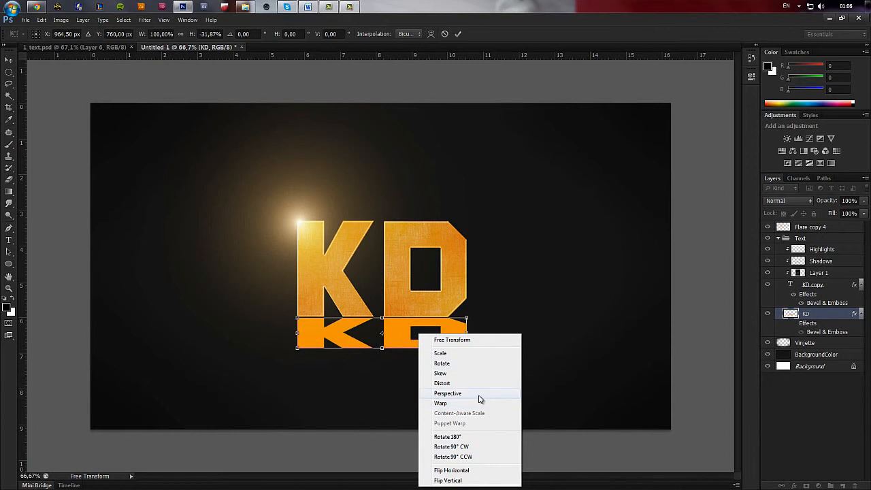
pyautogui.click(478, 399)
pyautogui.moveTo(382, 350); pyautogui.dragTo(509, 354)
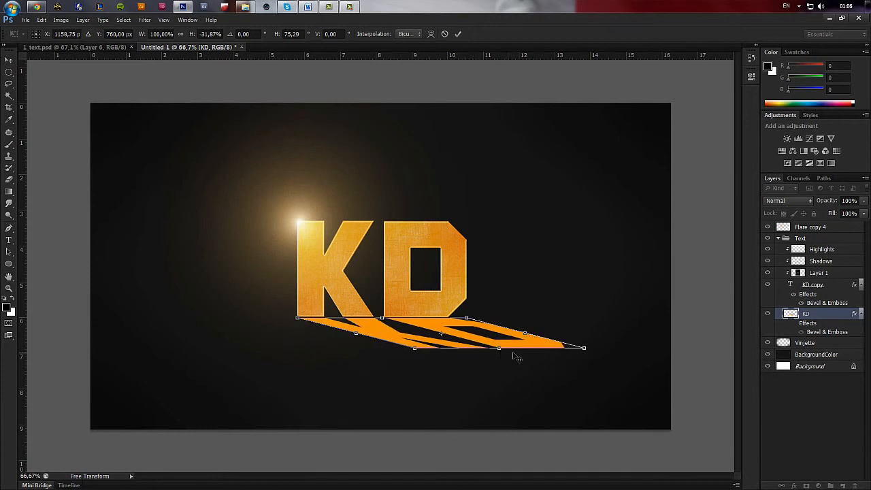
pyautogui.press('Return')
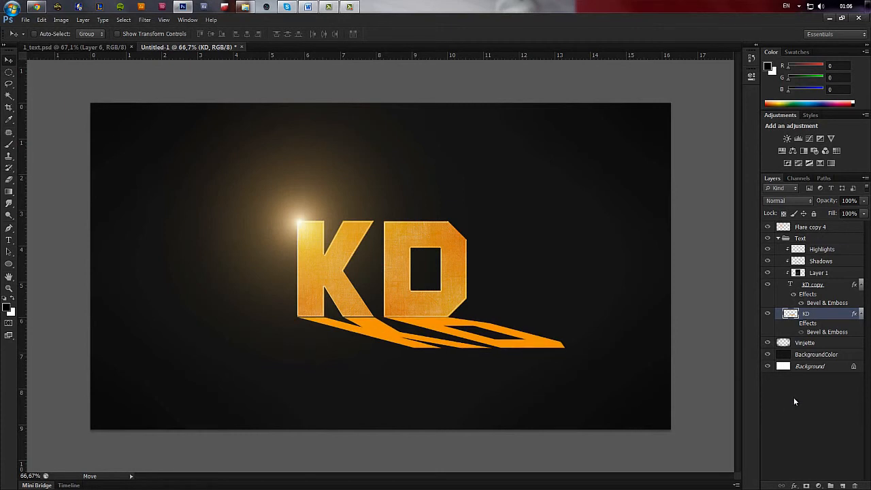
# Darken the slanted KD layer to near black with Hue/Saturation, setting Lightness to -97.
pyautogui.hotkey('ctrl', 'u')
pyautogui.moveTo(473, 153); pyautogui.dragTo(449, 154)
pyautogui.moveTo(326, 235); pyautogui.dragTo(296, 239)
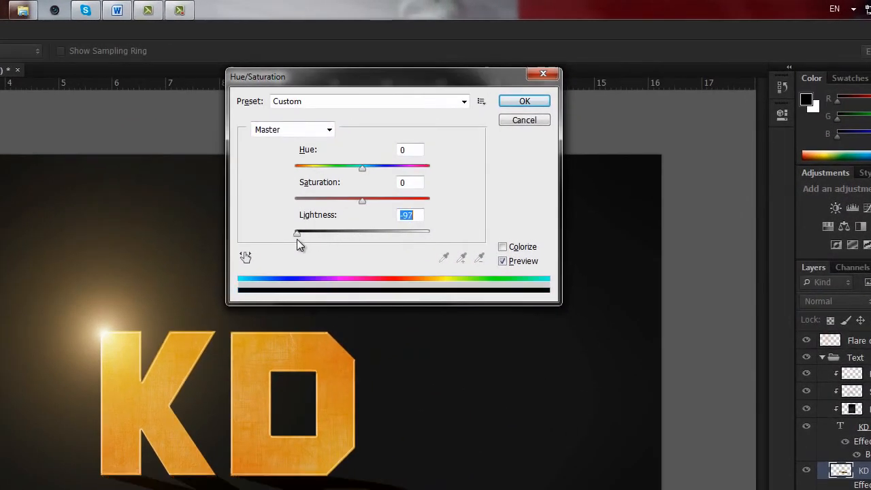
pyautogui.click(525, 102)
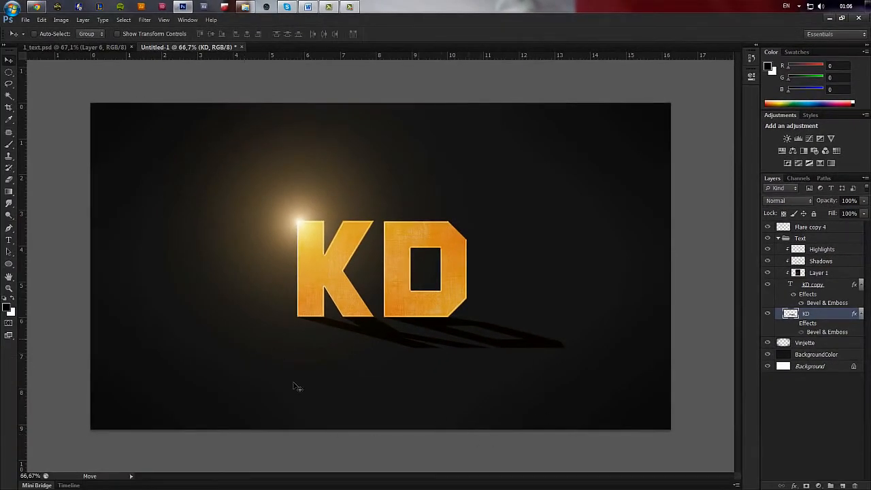
# Fade the outer parts of the cast shadow with a soft 234 px eraser at 66% opacity.
pyautogui.press('e')
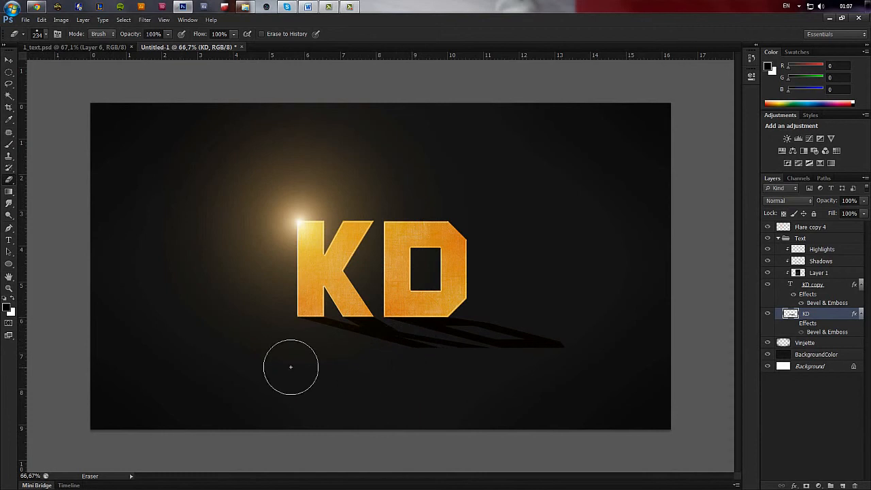
pyautogui.rightClick(290, 347)
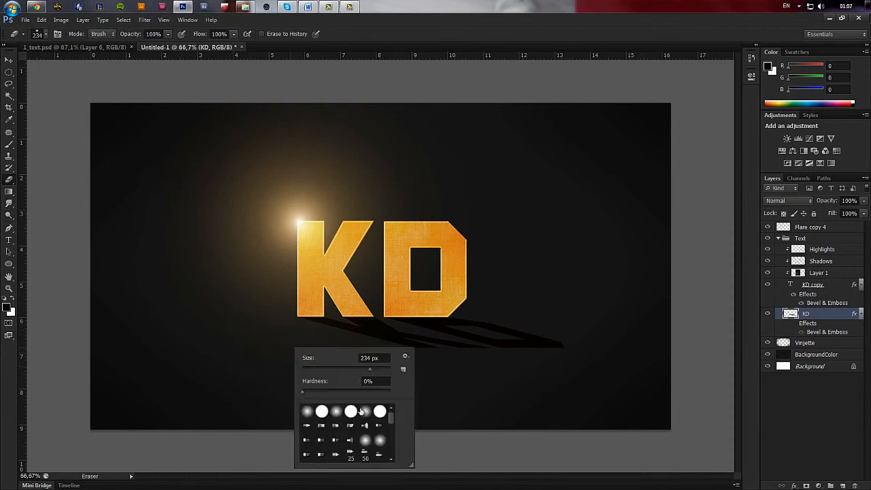
pyautogui.click(302, 392)
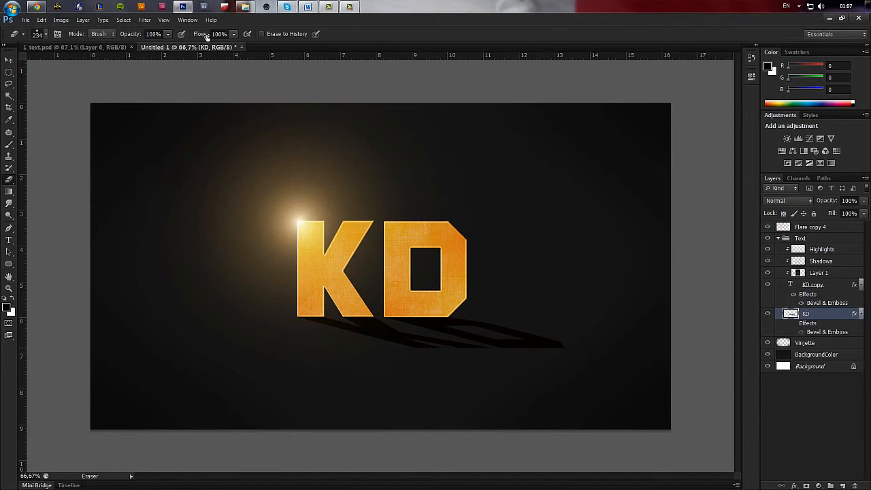
pyautogui.moveTo(134, 34); pyautogui.dragTo(116, 37)
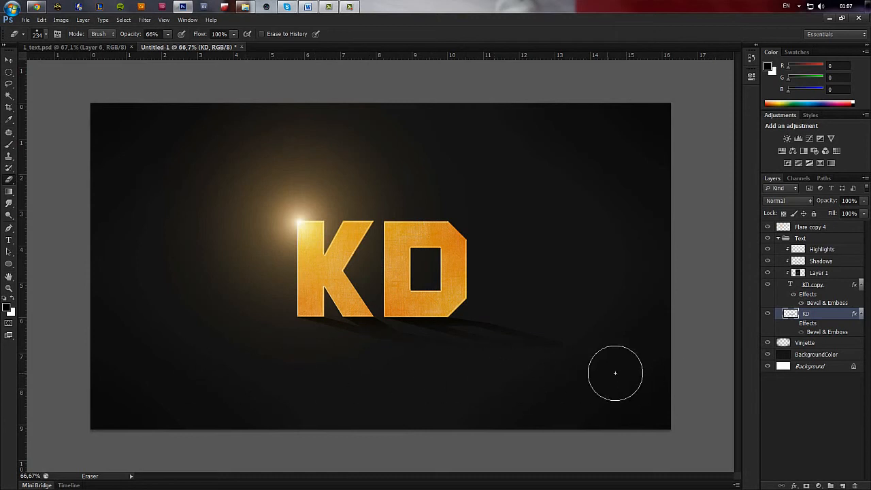
pyautogui.scroll(-3, 623, 392)
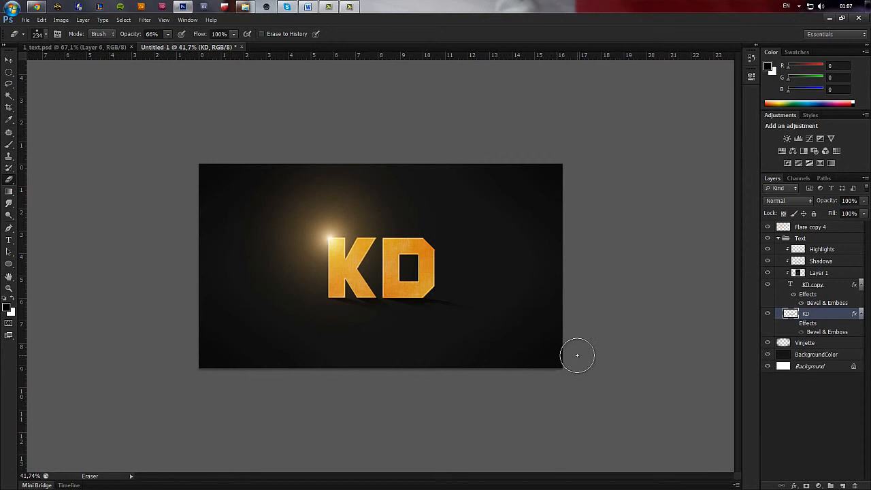
pyautogui.scroll(3, 576, 352)
# Undo the eraser strokes on the cast shadow and fade its far end more lightly.
pyautogui.hotkey('ctrl', 'alt', 'z')
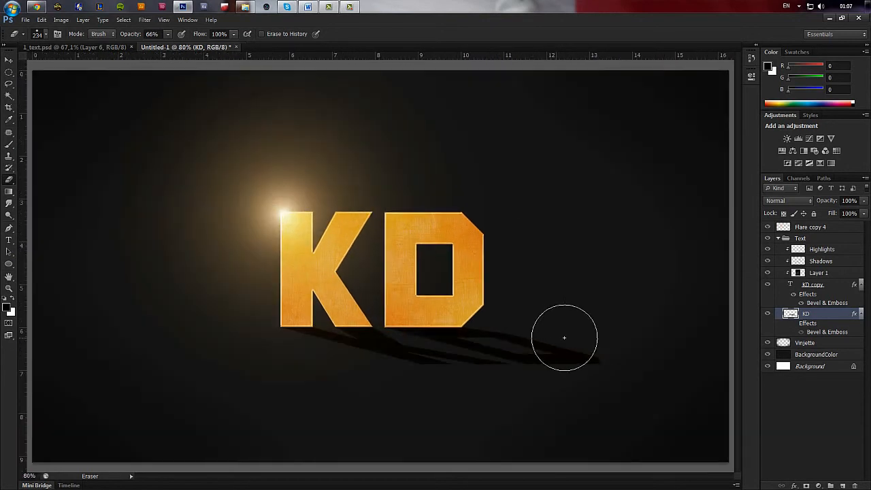
pyautogui.hotkey('ctrl', 'shift', 'z')
pyautogui.hotkey('ctrl', 'shift', 'z')
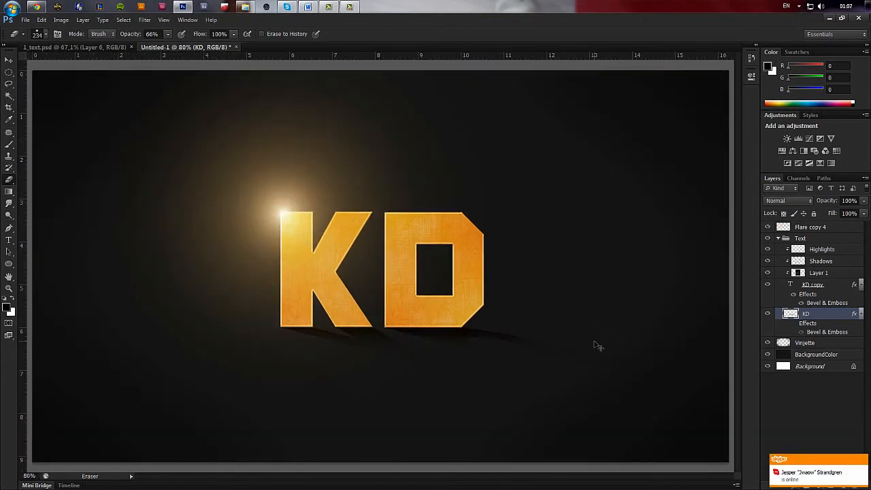
pyautogui.hotkey('ctrl', 'alt', 'z')
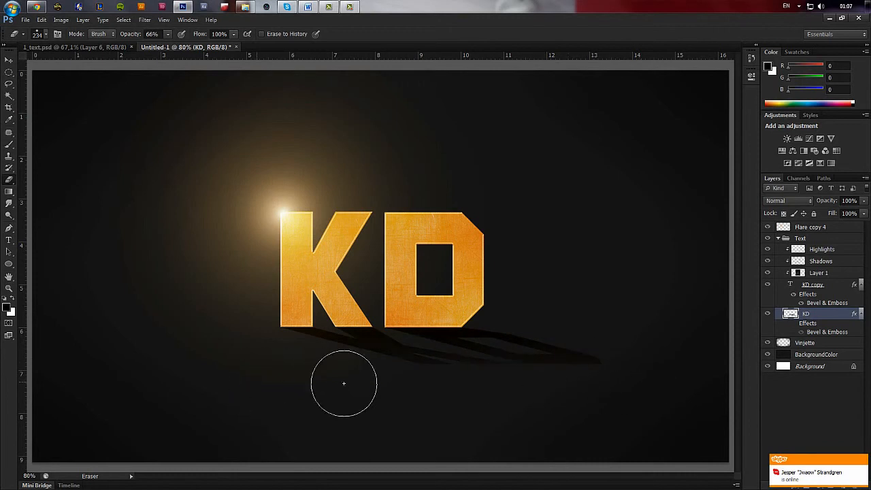
pyautogui.scroll(-3, 612, 375)
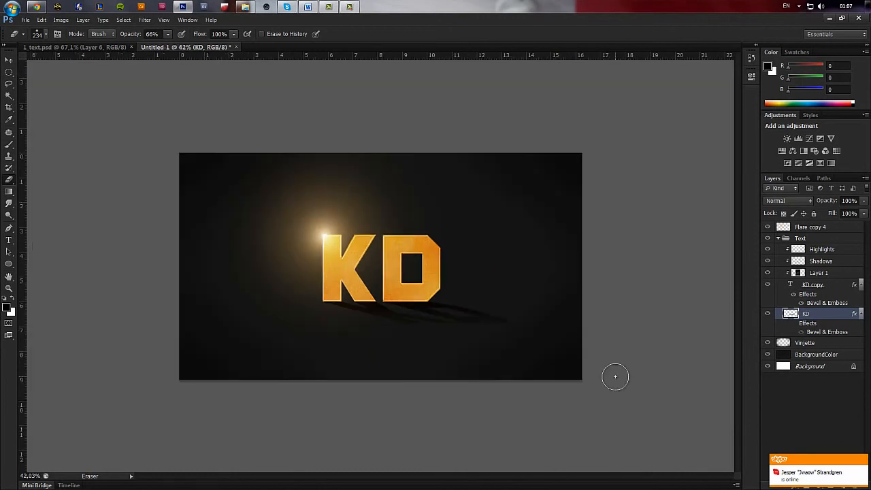
# Flatten the cast shadow vertically so it lies closer to the base of the letters.
pyautogui.scroll(-2, 592, 354)
pyautogui.press('z')
pyautogui.moveTo(205, 189); pyautogui.dragTo(571, 388)
pyautogui.scroll(-1, 490, 366)
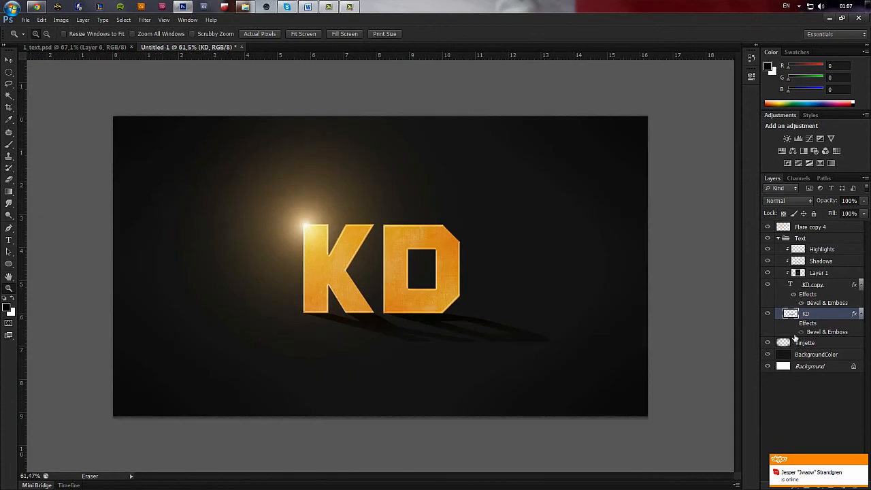
pyautogui.hotkey('ctrl', 't')
pyautogui.moveTo(427, 341); pyautogui.dragTo(427, 324)
pyautogui.press('Return')
pyautogui.press('z')
pyautogui.scroll(-1, 544, 350)
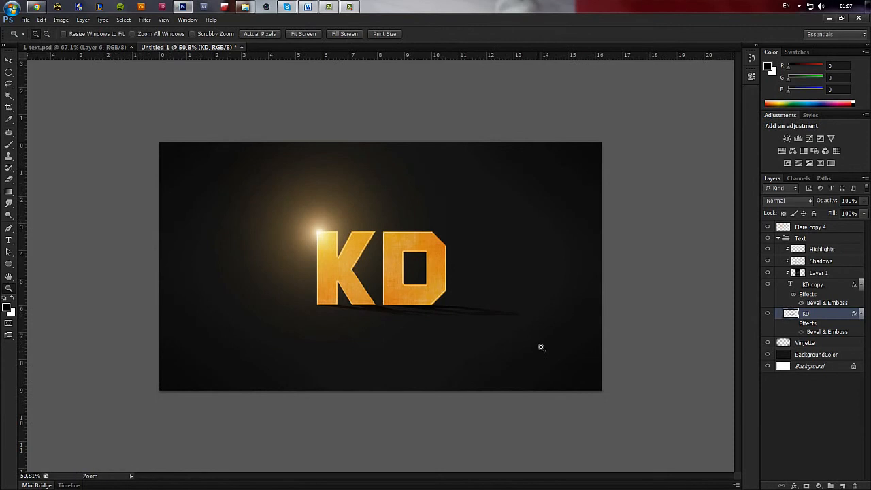
# Lower the cast shadow layer's opacity to 37%.
pyautogui.scroll(-1, 539, 353)
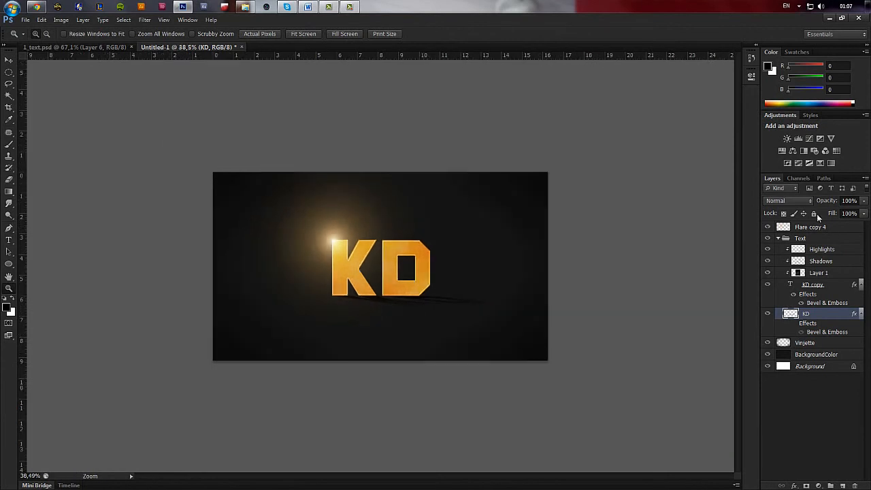
pyautogui.moveTo(830, 202); pyautogui.dragTo(805, 204)
pyautogui.scroll(-2, 476, 240)
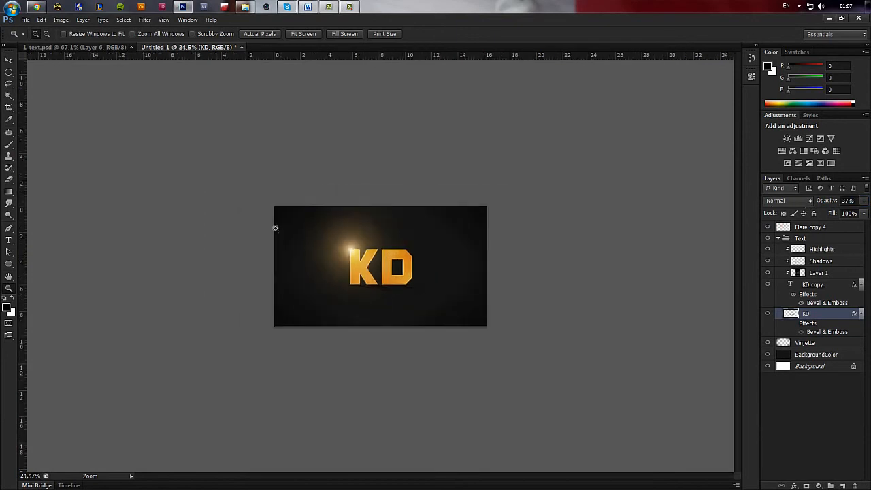
pyautogui.scroll(2, 493, 344)
pyautogui.scroll(3, 493, 344)
pyautogui.scroll(-1, 495, 346)
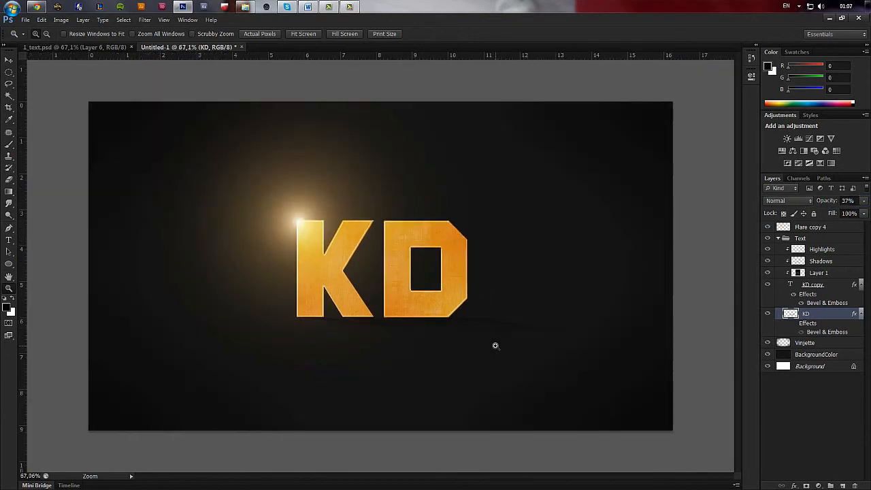
pyautogui.scroll(-4, 495, 345)
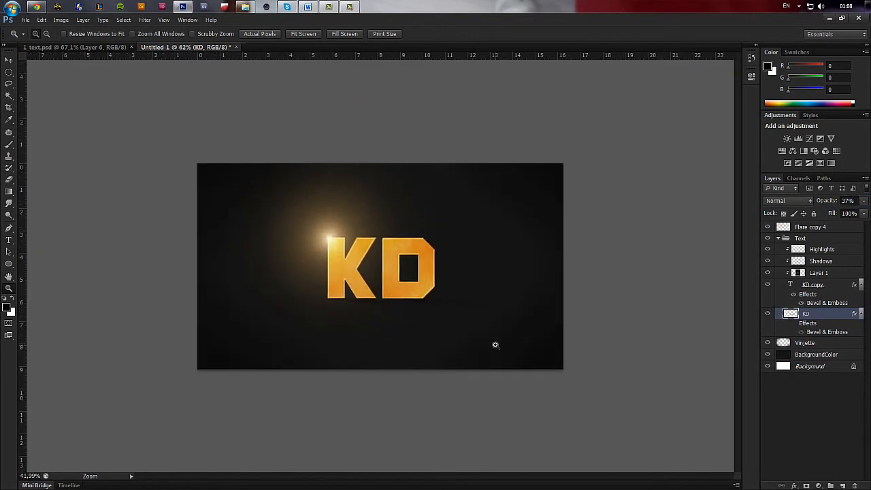
# Delete the cast shadow layer and duplicate the remaining KD copy text layer.
pyautogui.press('Delete')
pyautogui.moveTo(264, 188); pyautogui.dragTo(505, 361)
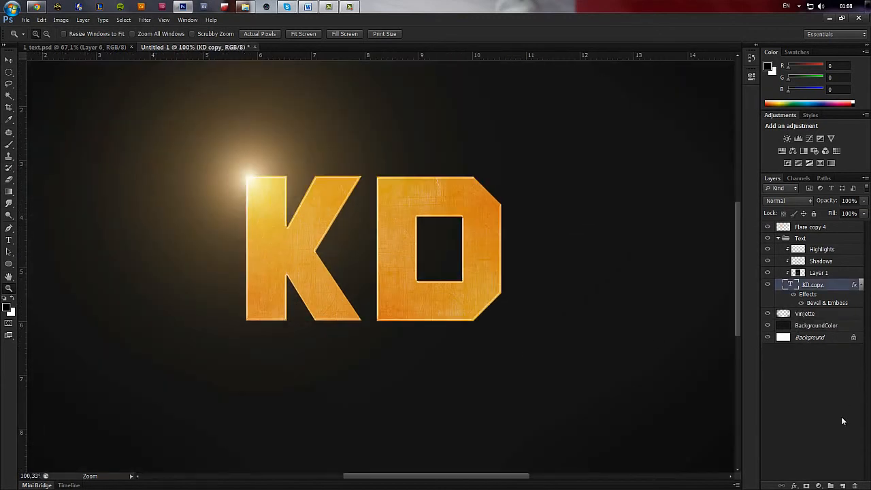
pyautogui.hotkey('ctrl', 'j')
# Add a Multiply drop shadow to the lower KD copy layer with 56% opacity, distance 0 px, spread 12% and size 24 px.
pyautogui.click(817, 314)
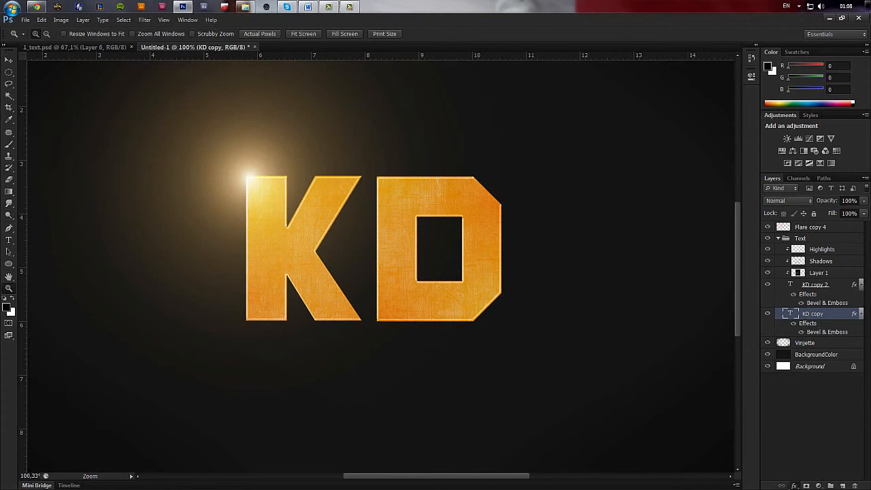
pyautogui.click(794, 485)
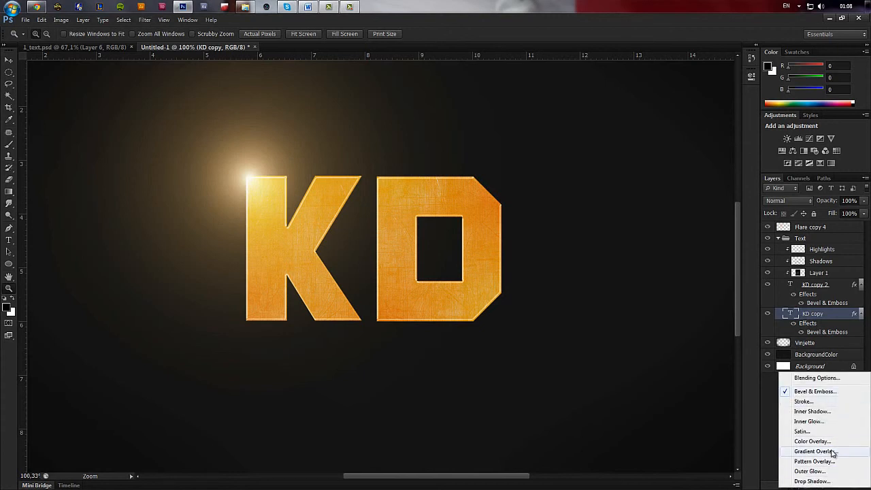
pyautogui.click(829, 481)
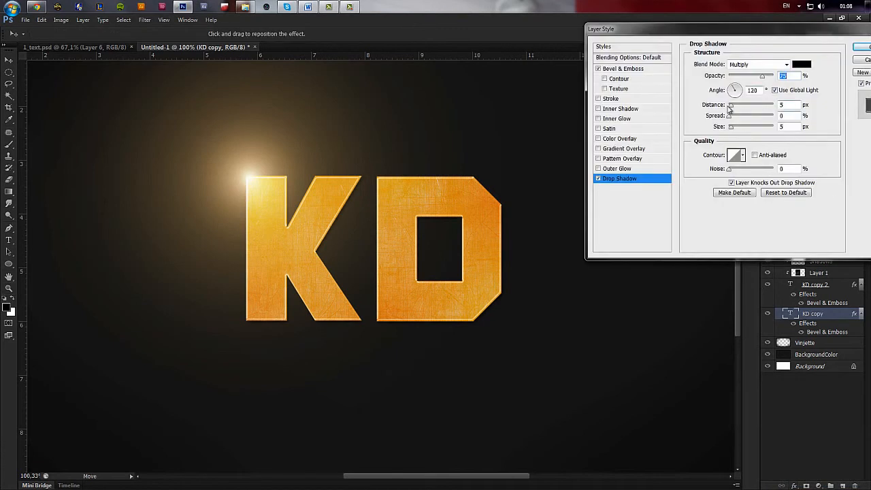
pyautogui.moveTo(732, 109); pyautogui.dragTo(741, 127)
pyautogui.moveTo(755, 76); pyautogui.dragTo(753, 77)
pyautogui.moveTo(738, 118); pyautogui.dragTo(735, 130)
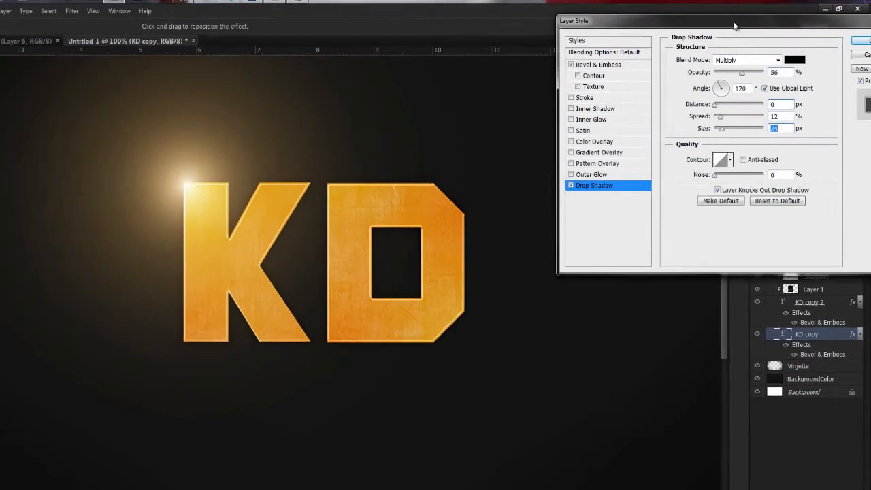
pyautogui.moveTo(733, 26); pyautogui.dragTo(555, 91)
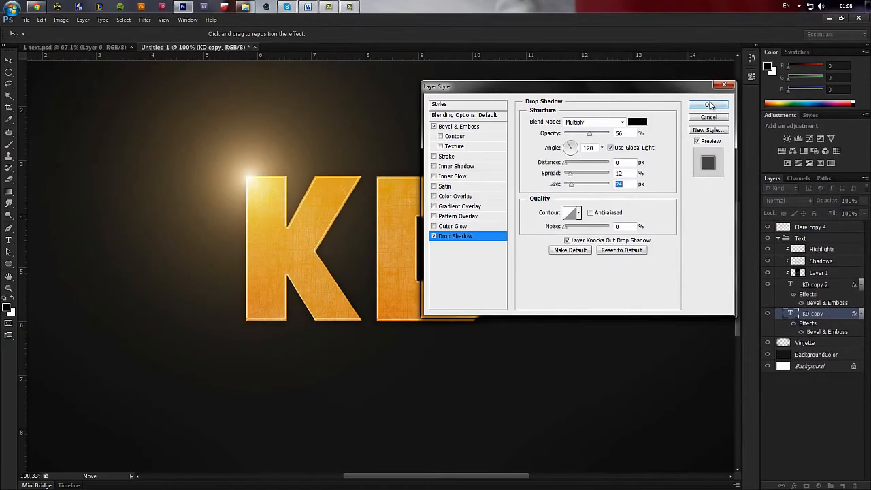
pyautogui.click(710, 105)
pyautogui.scroll(-4, 415, 235)
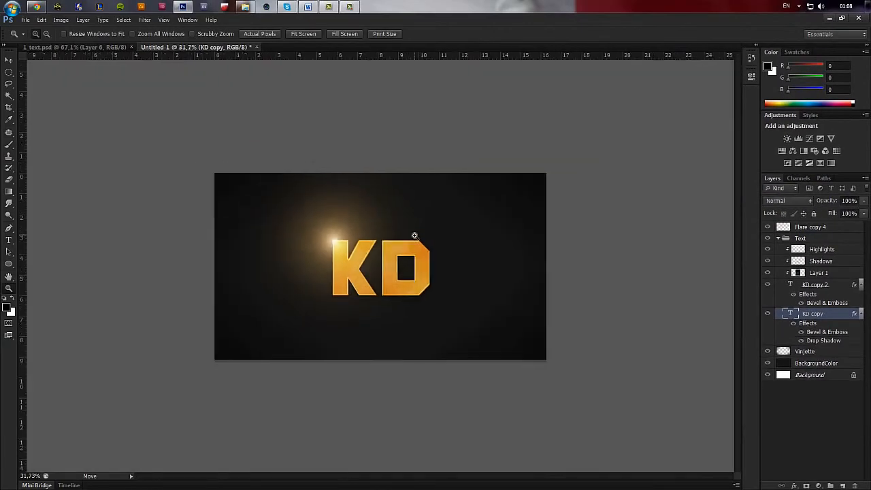
pyautogui.moveTo(222, 192); pyautogui.dragTo(542, 387)
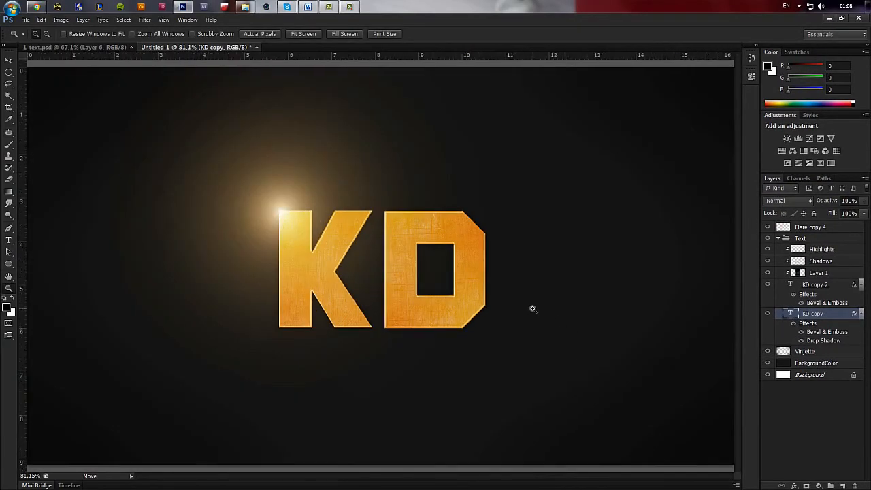
pyautogui.scroll(-5, 414, 280)
pyautogui.scroll(4, 419, 280)
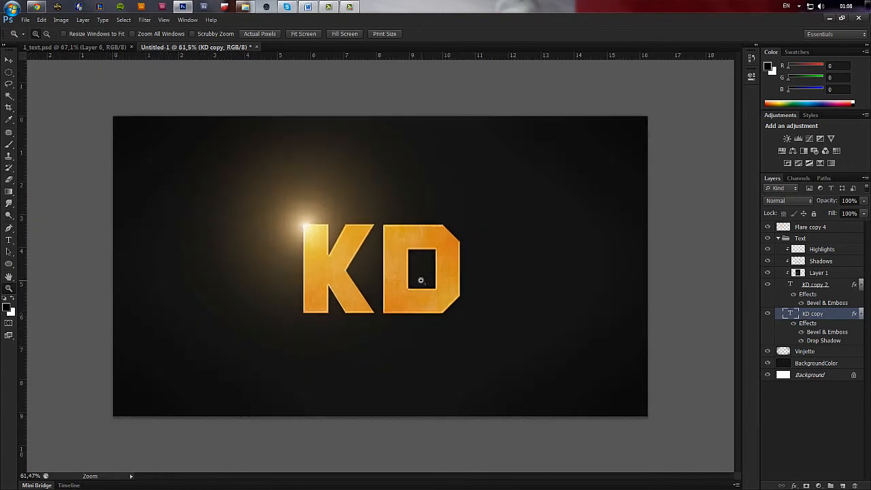
pyautogui.scroll(-4, 437, 275)
pyautogui.scroll(3, 439, 276)
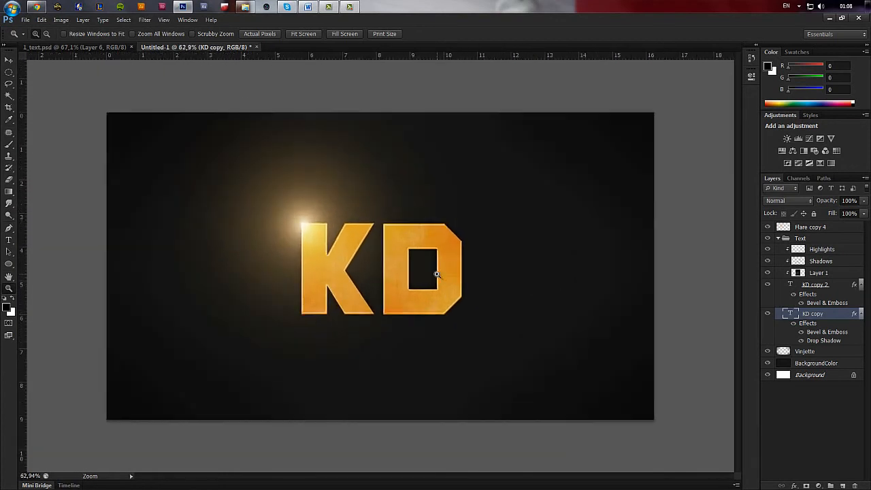
pyautogui.scroll(-3, 457, 303)
pyautogui.scroll(2, 458, 304)
pyautogui.scroll(1, 457, 304)
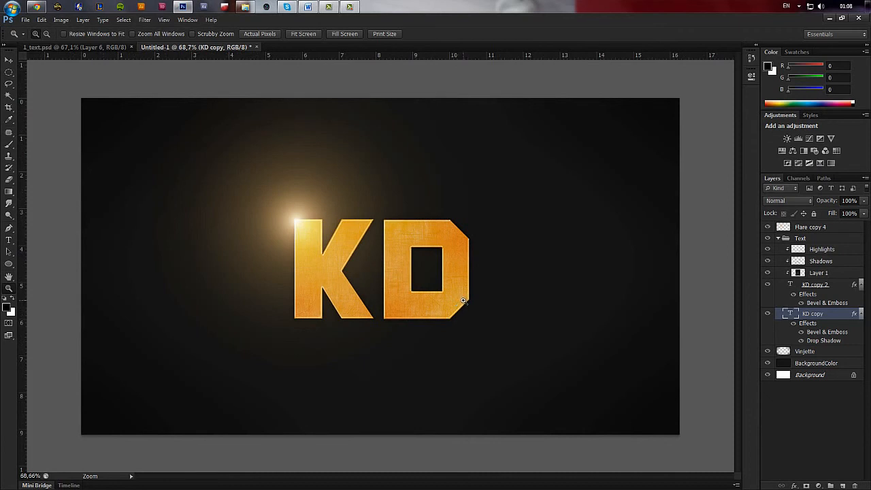
# Save the layered document as a Photoshop file named Tutorial_Text in the Tutorial folder.
pyautogui.hotkey('ctrl', 's')
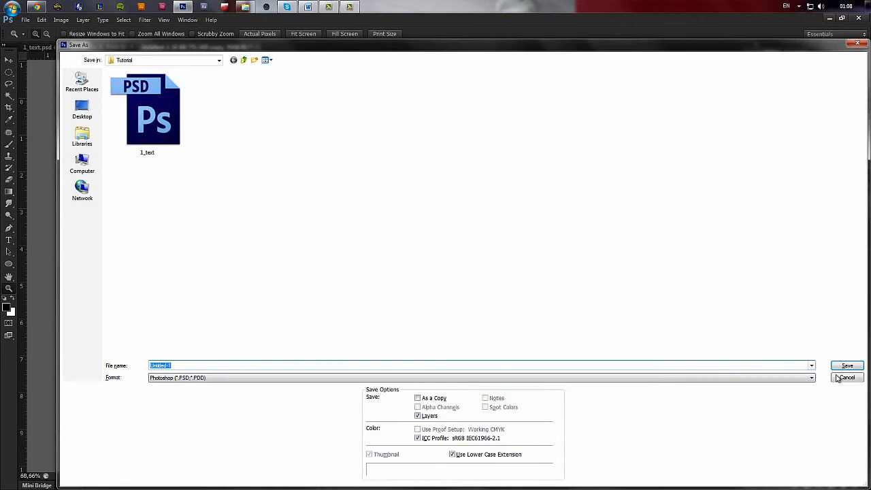
pyautogui.click(845, 376)
pyautogui.click(25, 20)
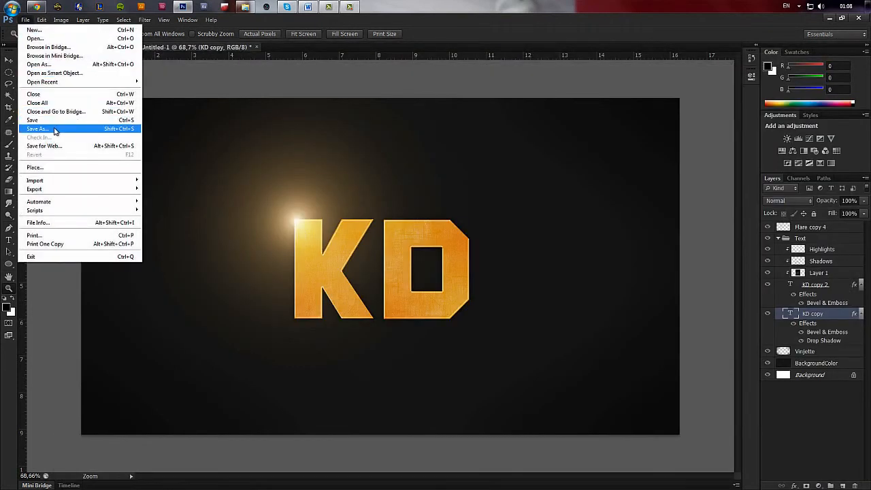
pyautogui.click(55, 129)
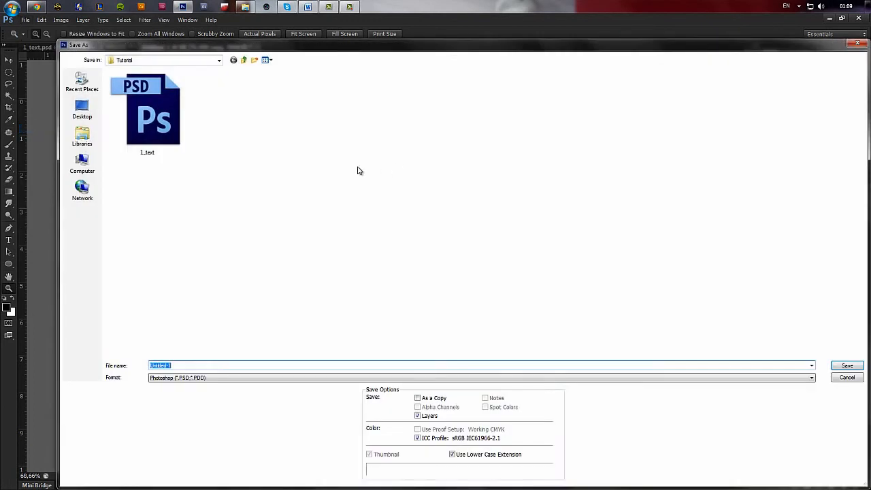
pyautogui.click(254, 365)
pyautogui.hotkey('ctrl', 'a')
pyautogui.write('Tutorial_Text')
pyautogui.press('Return')
pyautogui.click(571, 148)
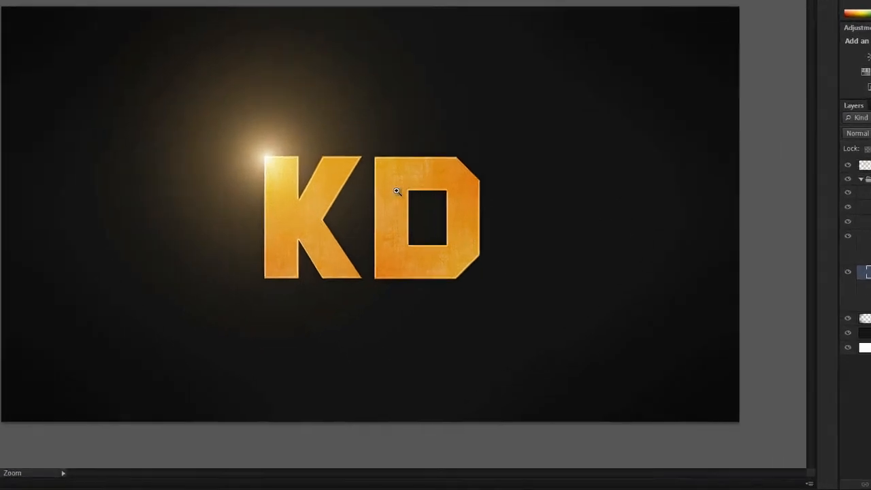
# Save a JPEG copy of the design as Tutorial_Text.jpg in the Tutorial folder with Maximum quality 12 and Baseline ("Standard") format.
pyautogui.press('v')
pyautogui.hotkey('ctrl', 'shift', 's')
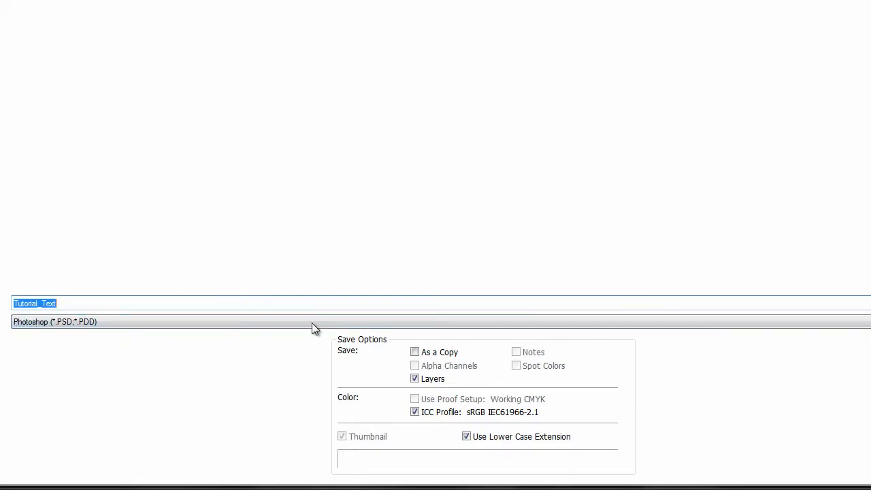
pyautogui.click(184, 323)
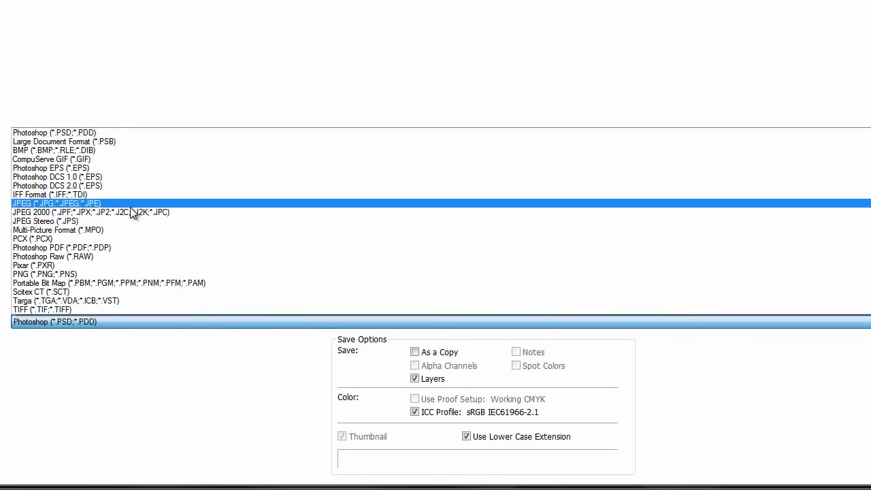
pyautogui.click(109, 320)
pyautogui.click(108, 324)
pyautogui.click(45, 206)
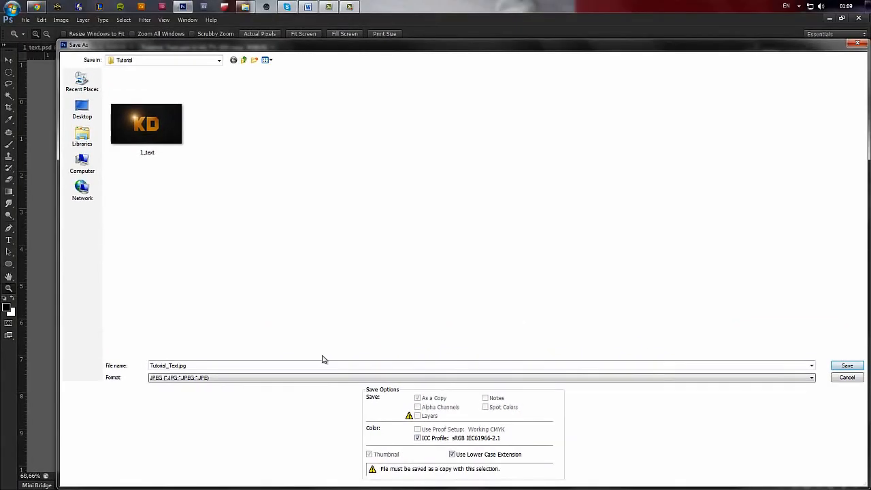
pyautogui.click(847, 365)
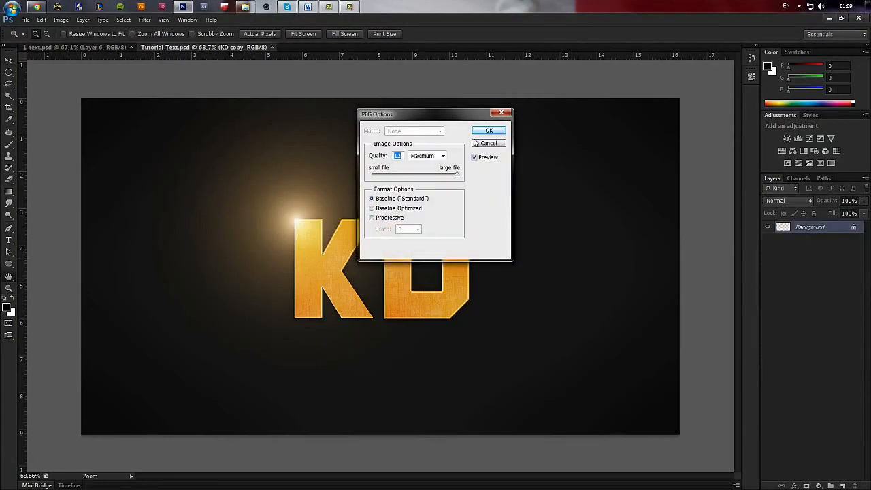
pyautogui.click(487, 133)
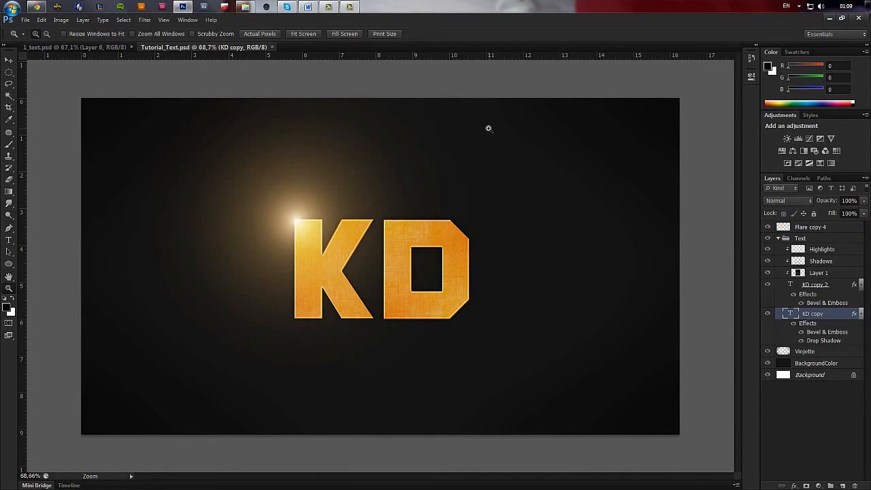